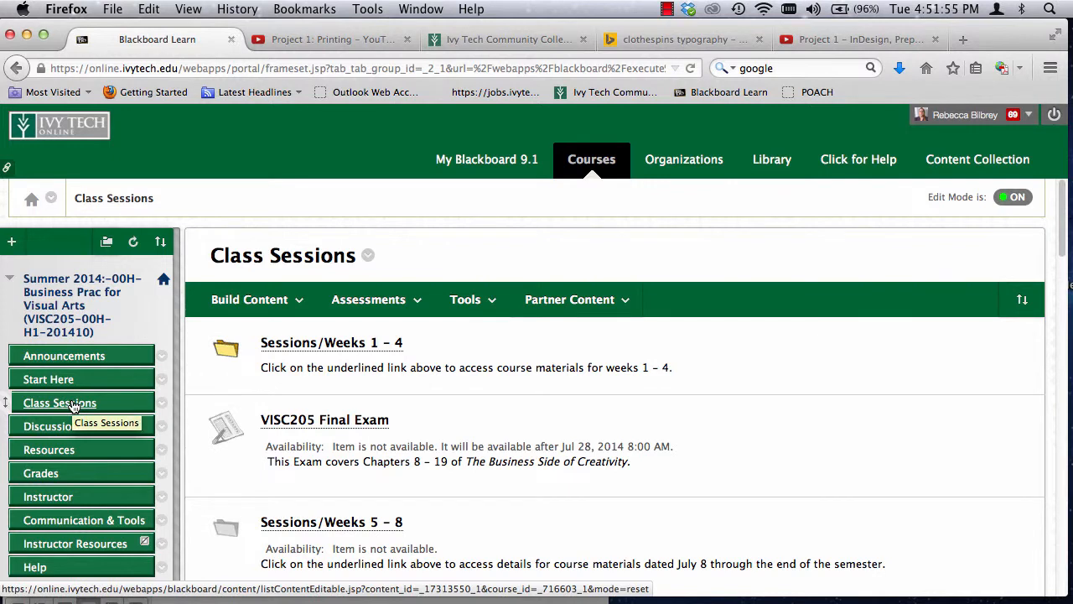
# Step: Open the Week 2 / Session 2 folder inside Sessions/Weeks 1 – 4 of the Class Sessions
pyautogui.click(83, 406)
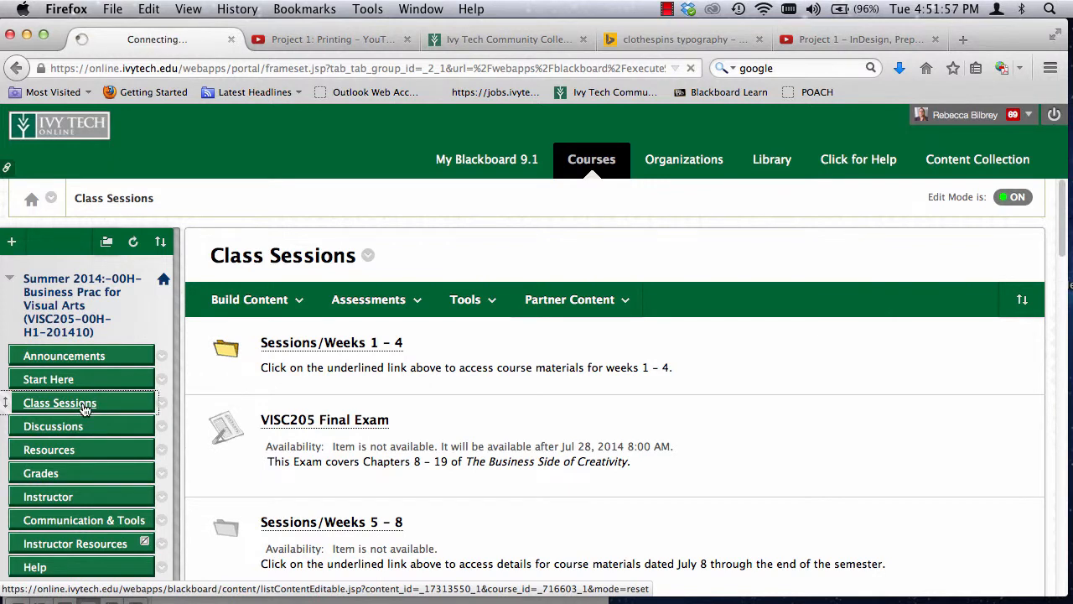
pyautogui.click(307, 350)
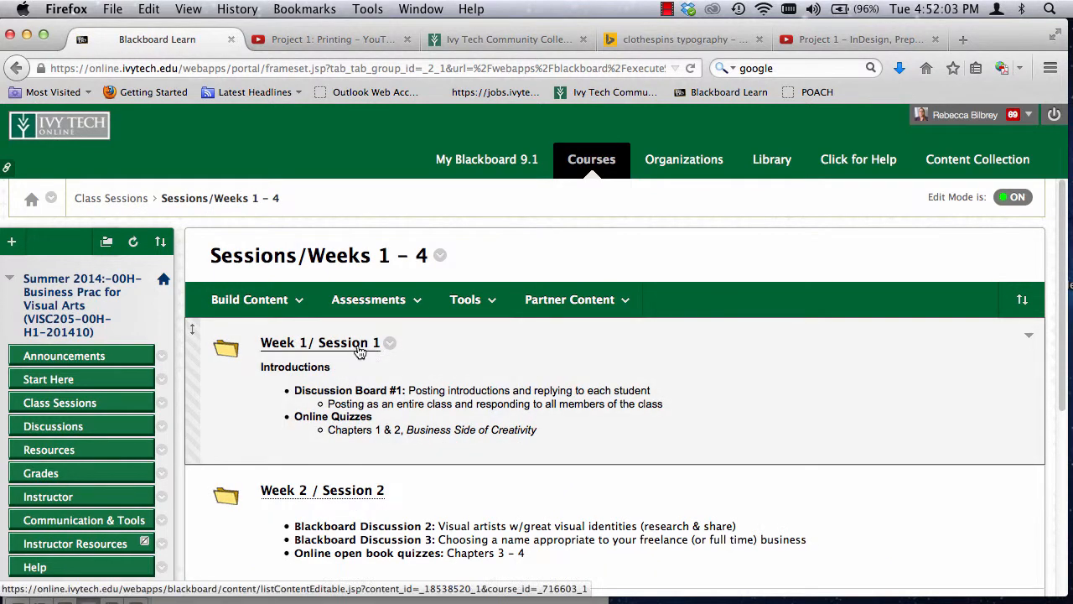
pyautogui.click(335, 501)
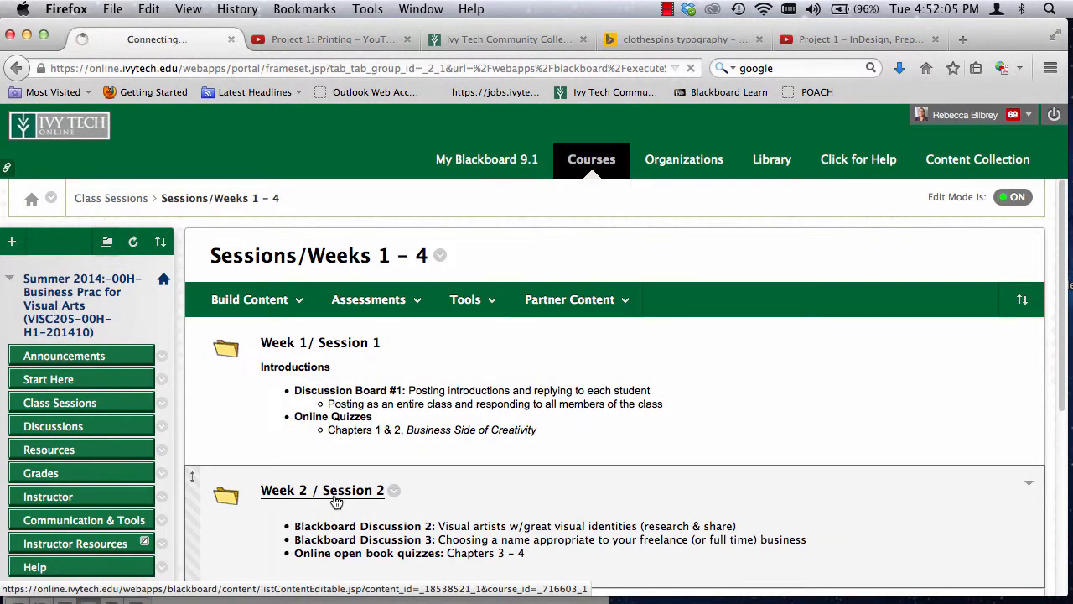
pyautogui.scroll(-3, 347, 455)
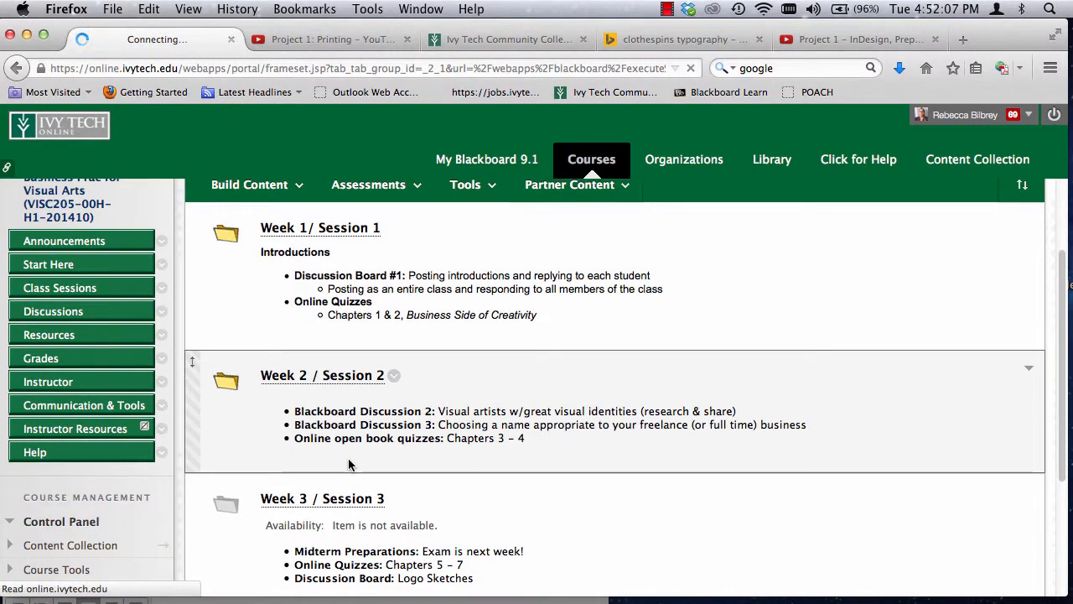
# Step: Open the forum for Discussion Board #2: Visual Artist's Identities from the Week 2 materials
pyautogui.scroll(-8, 350, 465)
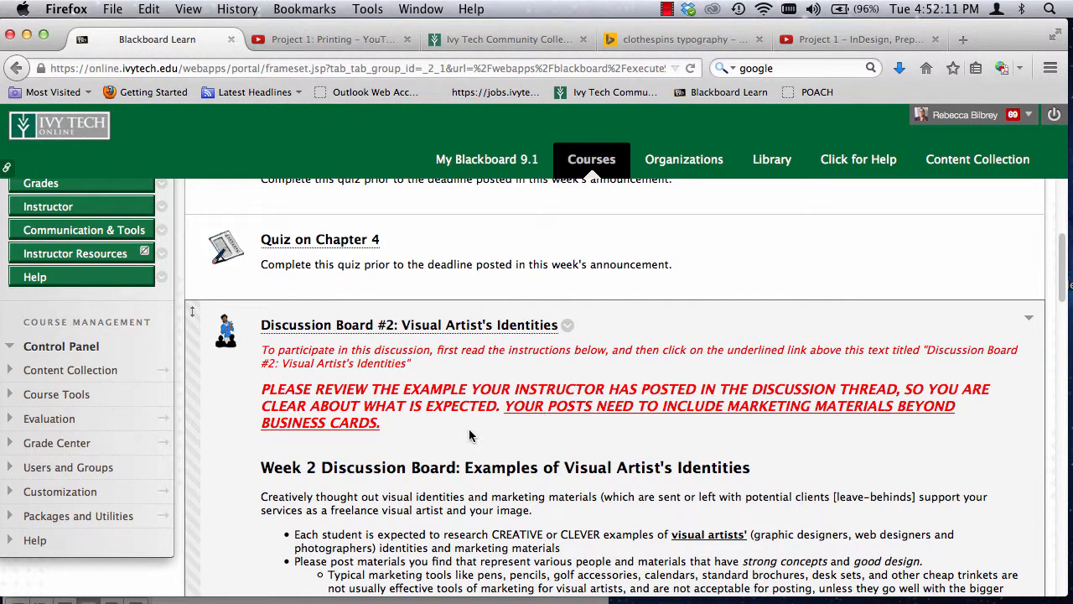
pyautogui.scroll(-1, 472, 440)
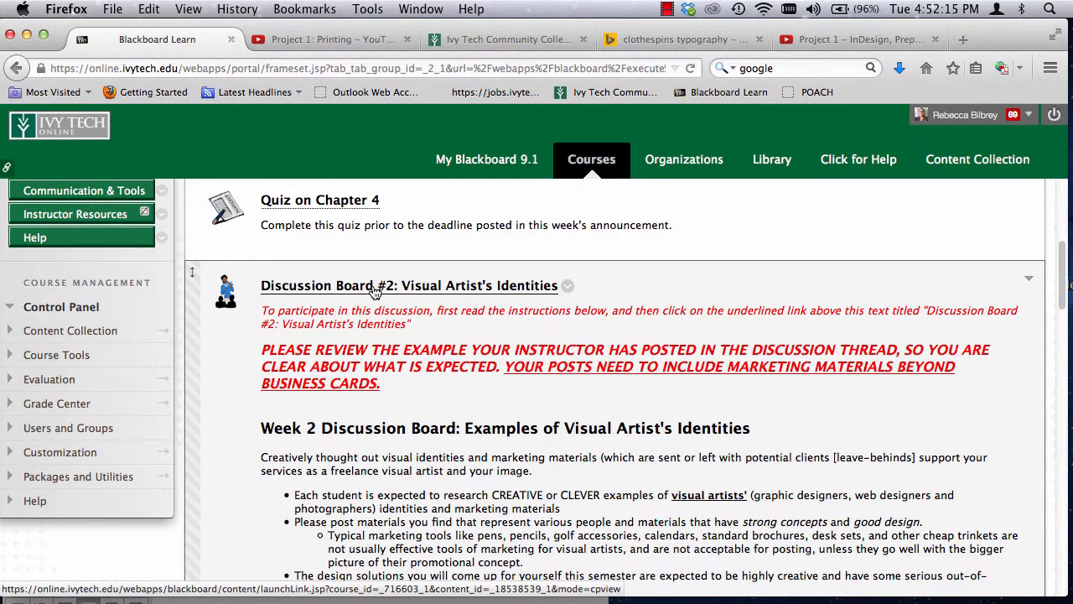
pyautogui.scroll(-1, 374, 290)
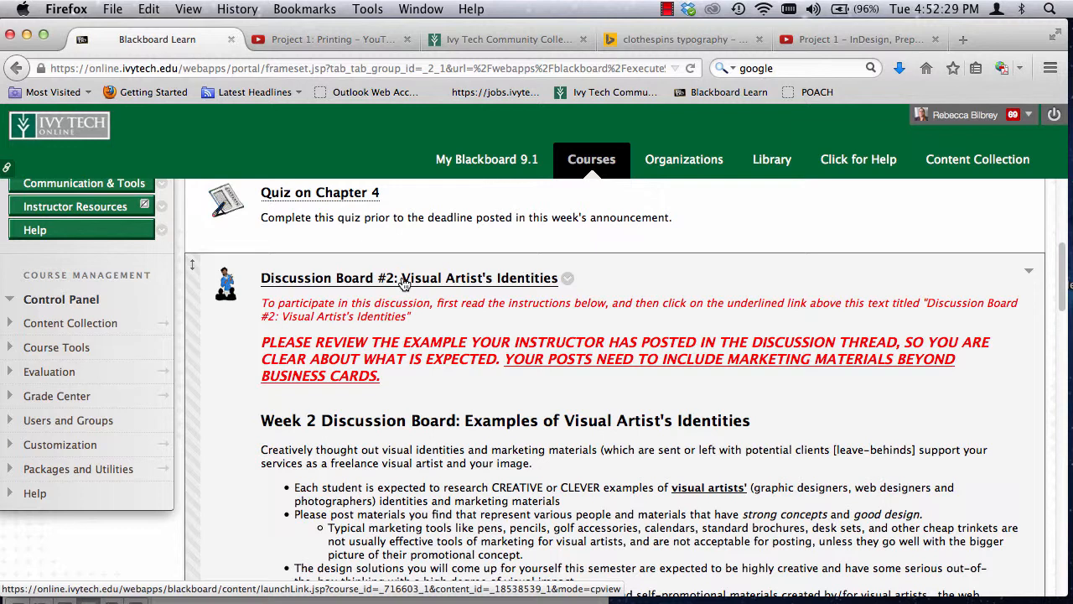
pyautogui.click(404, 283)
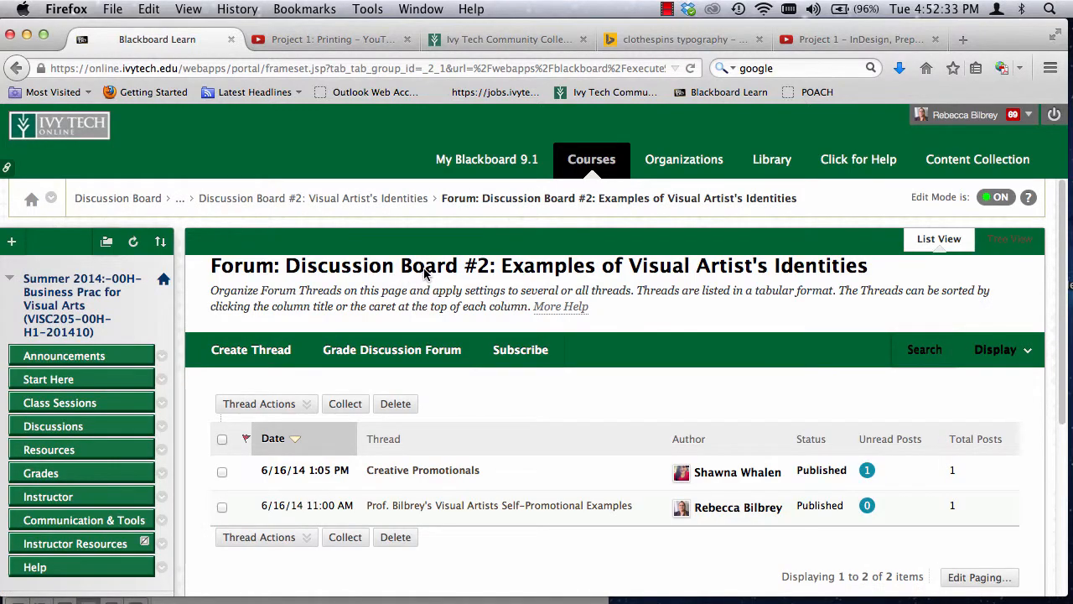
# Step: Start a new thread in the Discussion Board #2 forum and go to its message section
pyautogui.scroll(-3, 424, 273)
pyautogui.scroll(-2, 423, 273)
pyautogui.scroll(5, 423, 271)
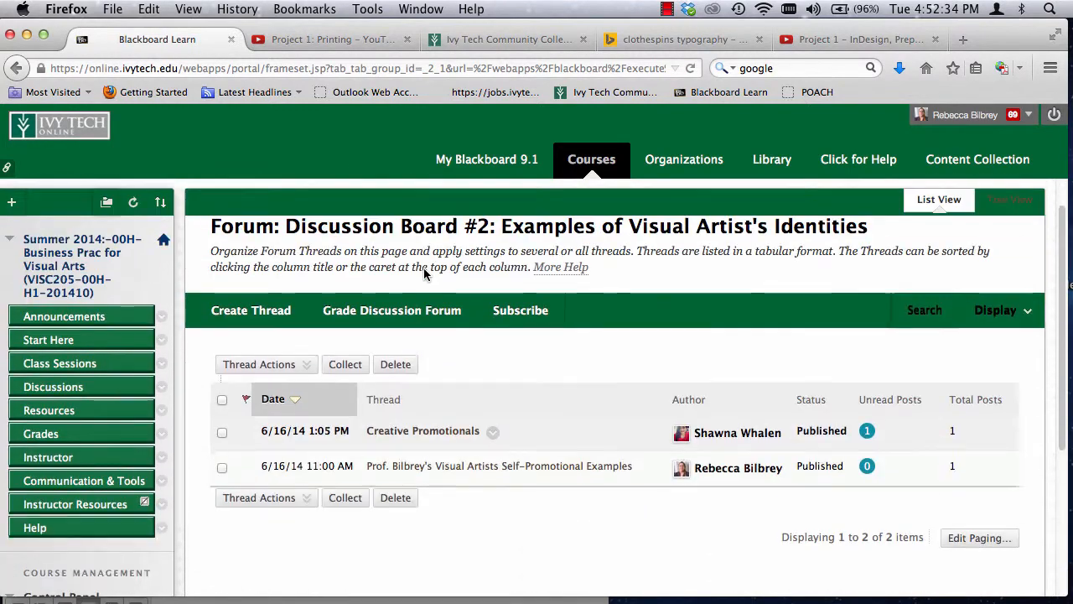
pyautogui.click(245, 319)
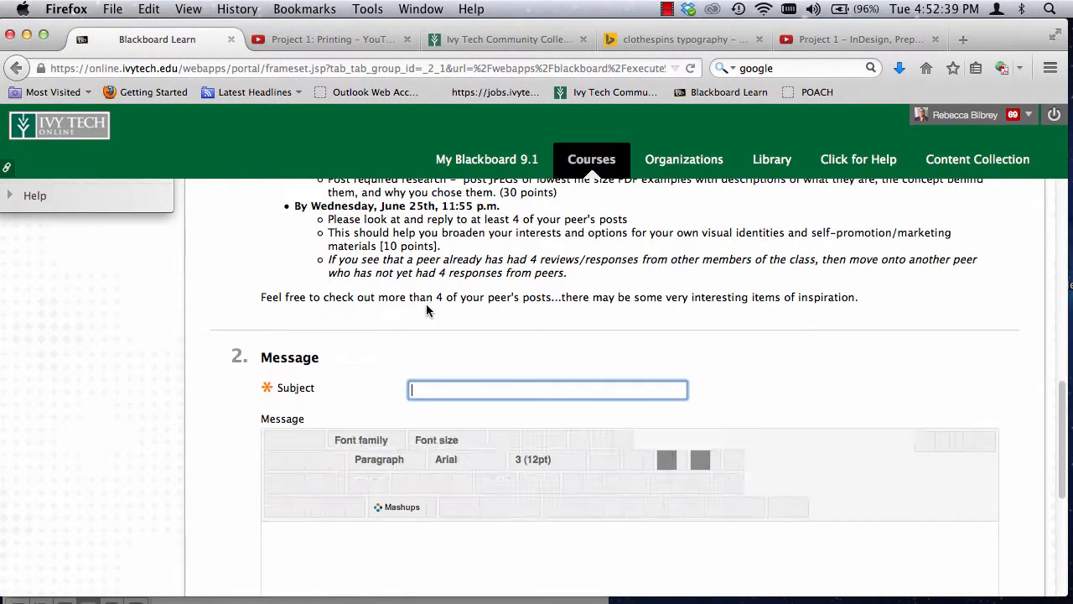
pyautogui.scroll(-2, 411, 429)
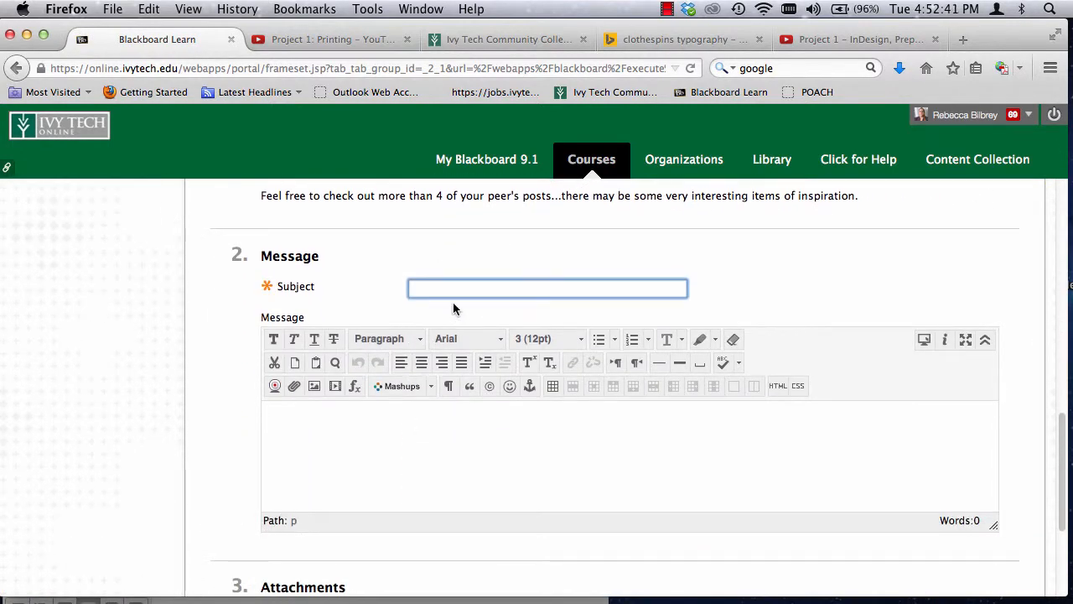
# Step: Enter the professor's title and possessive surname followed by "Example" as the thread's subject
pyautogui.write("Professor Bilbrey's Example")
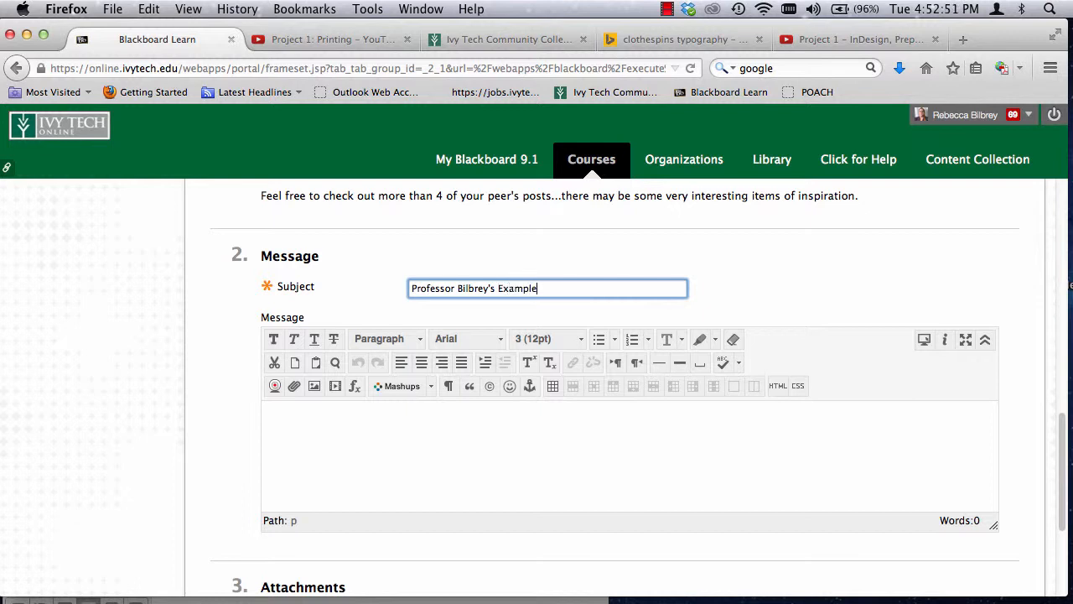
# Step: Paste the copied post text into the message body and enlarge the message editing area vertically
pyautogui.click(319, 445)
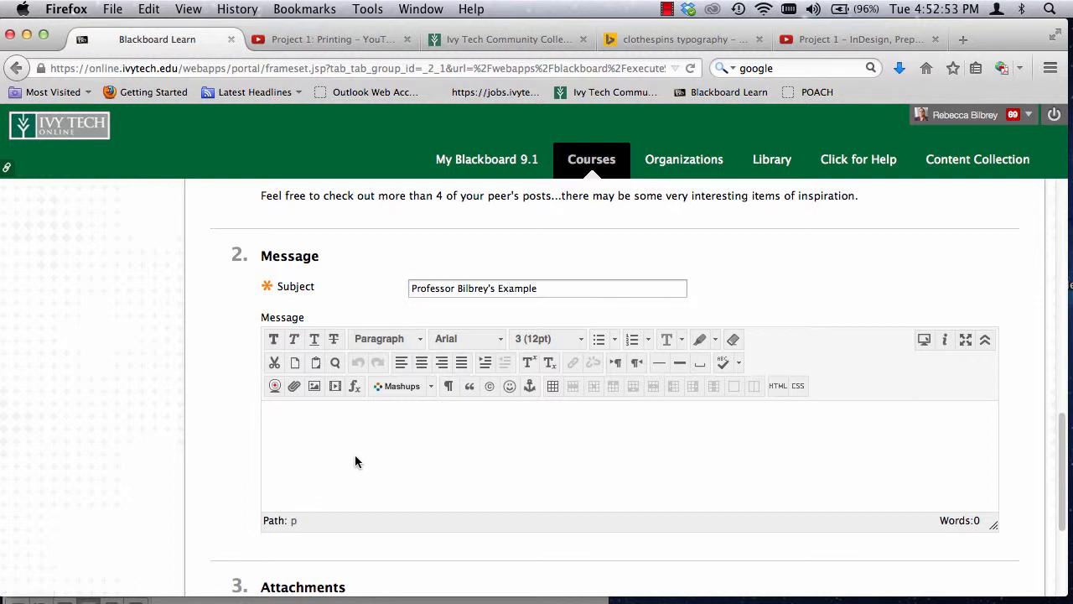
pyautogui.press('super+v')
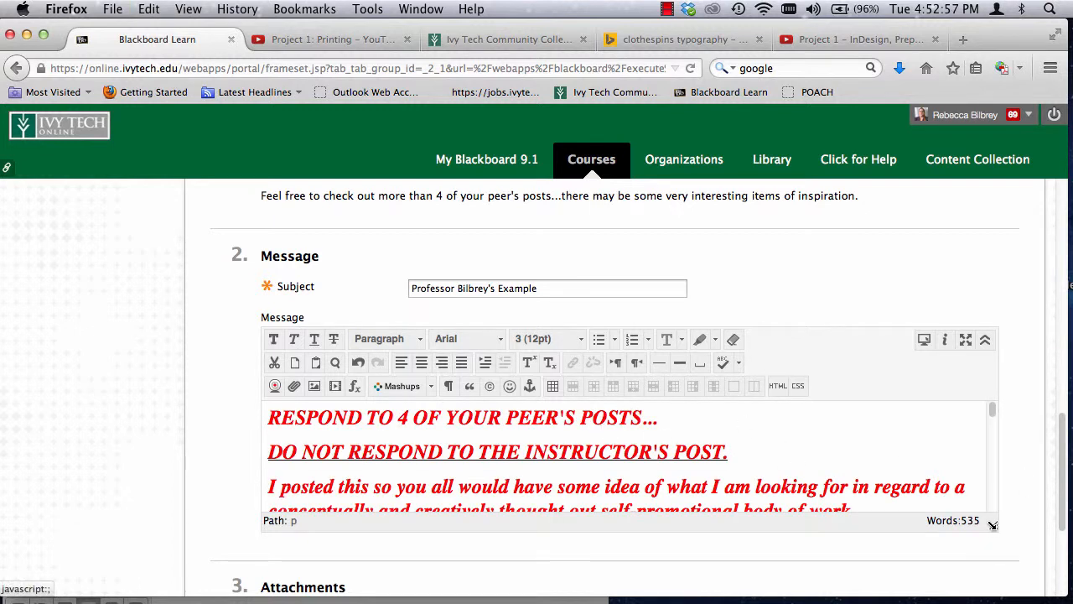
pyautogui.moveTo(993, 525); pyautogui.dragTo(993, 582)
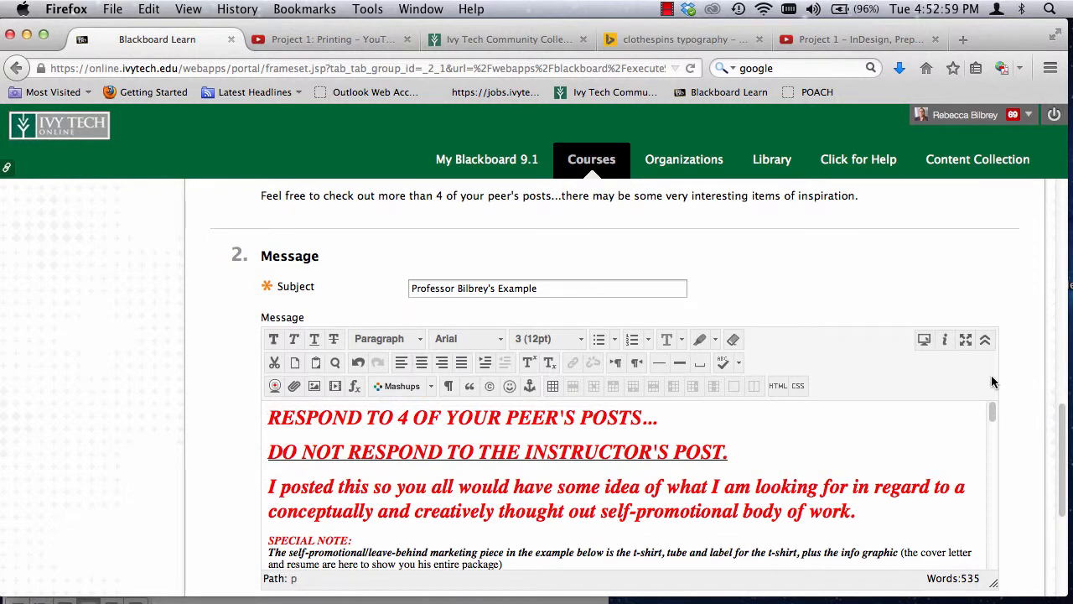
pyautogui.scroll(-4, 772, 369)
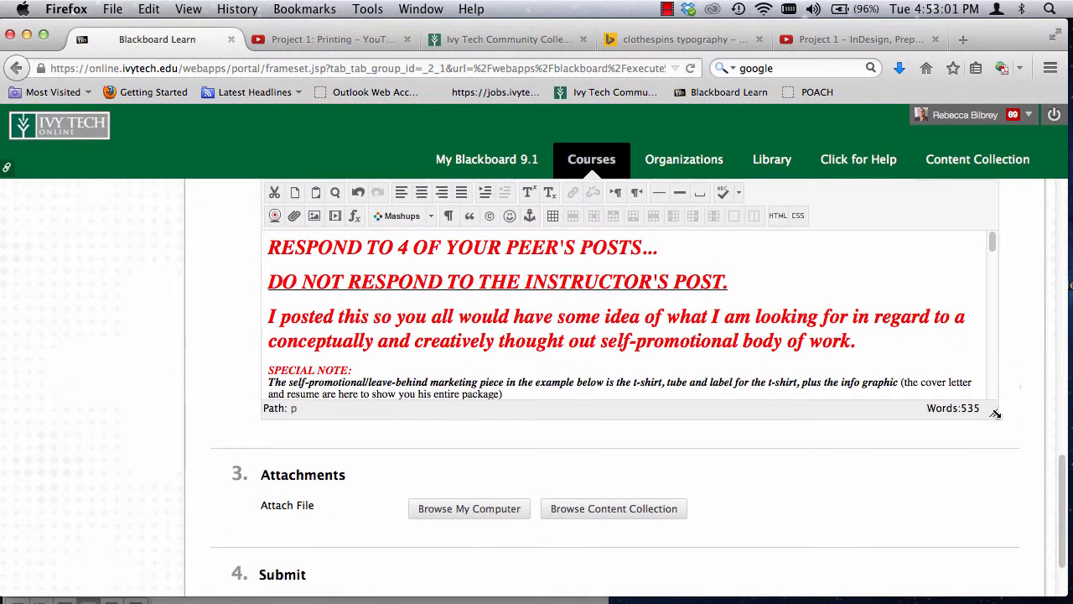
pyautogui.moveTo(996, 413); pyautogui.dragTo(993, 537)
pyautogui.scroll(-3, 770, 355)
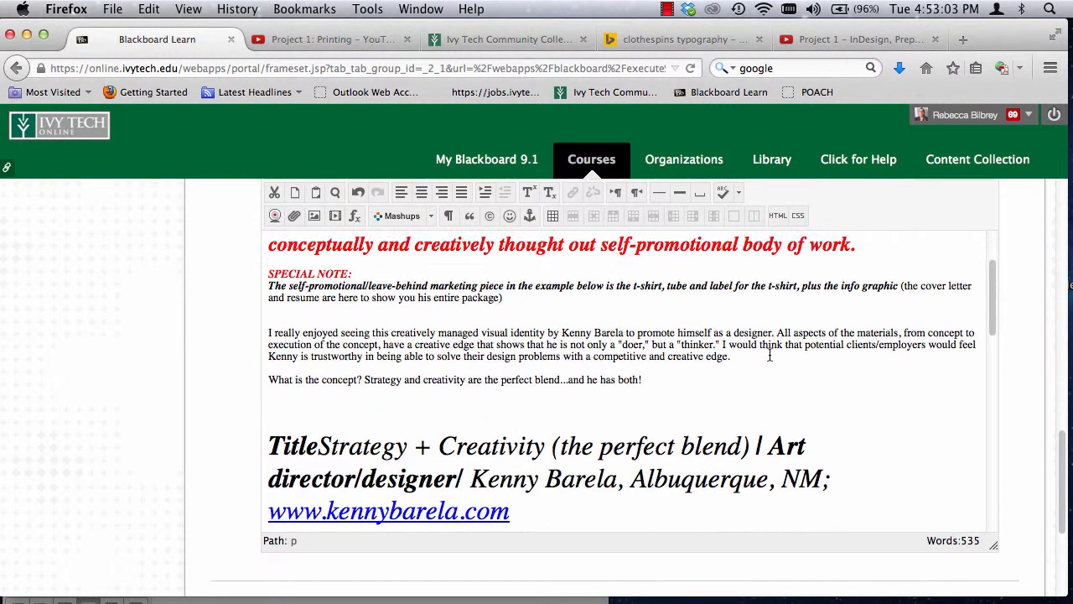
# Step: Insert a colon and a space after the word "Title" in the message's large heading
pyautogui.scroll(-1, 770, 355)
pyautogui.click(291, 372)
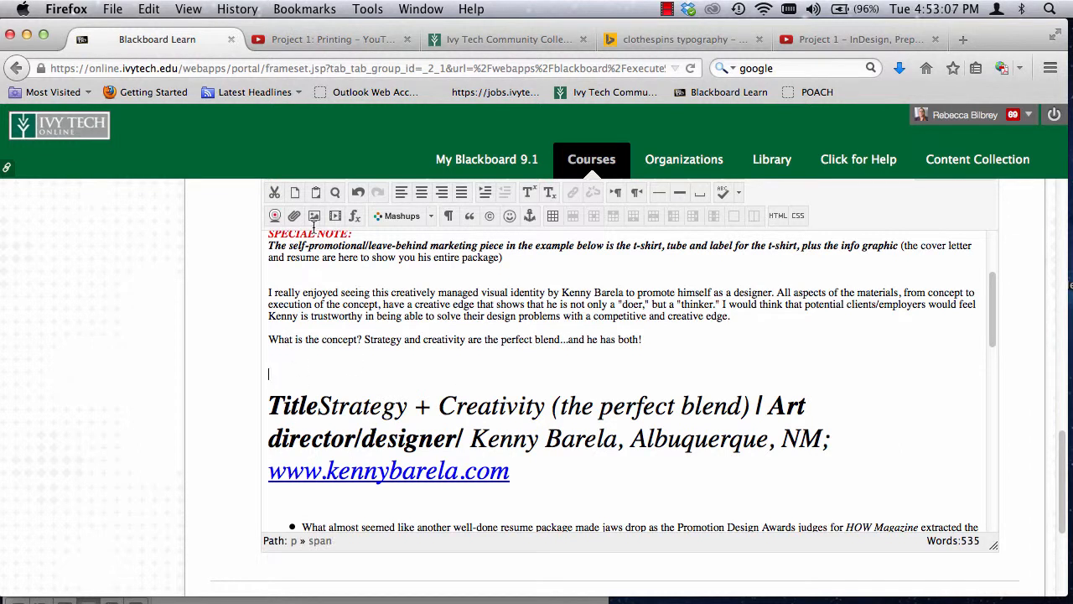
pyautogui.click(319, 408)
pyautogui.write(':')
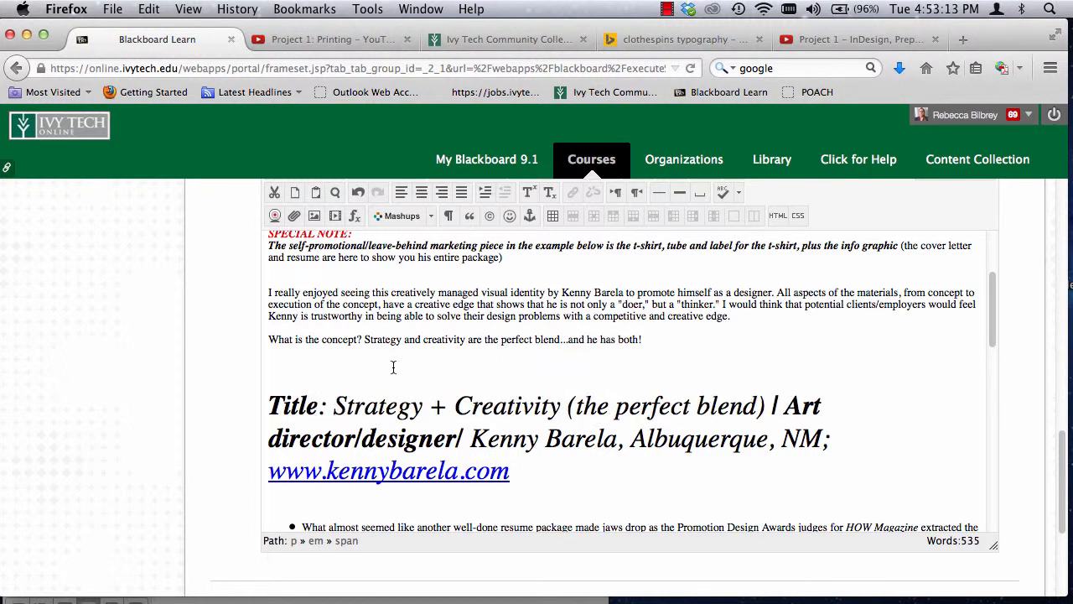
# Step: Start an image insertion on the blank line above the Title heading, using BOS_MailingTube-272.jpg from the Marketing-Self Promotion Example folder on the Desktop
pyautogui.click(353, 369)
pyautogui.scroll(2, 297, 396)
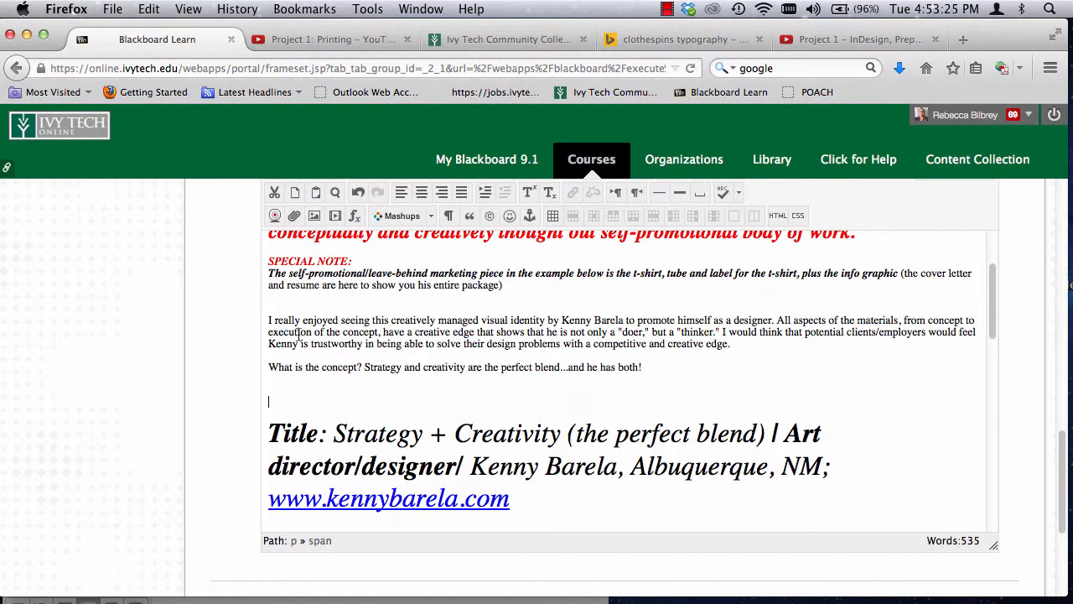
pyautogui.click(317, 218)
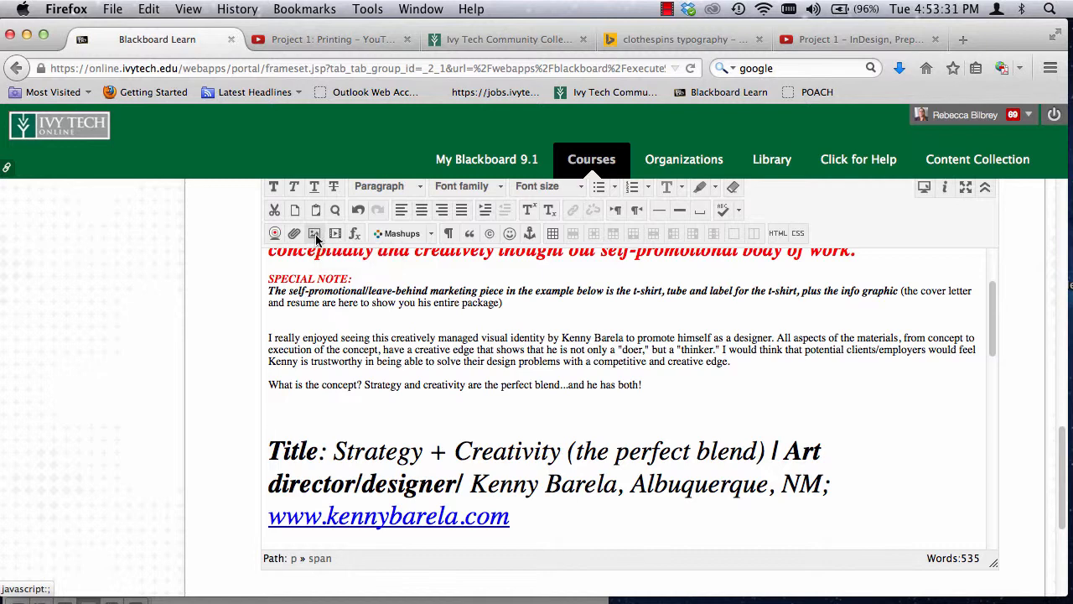
pyautogui.click(316, 237)
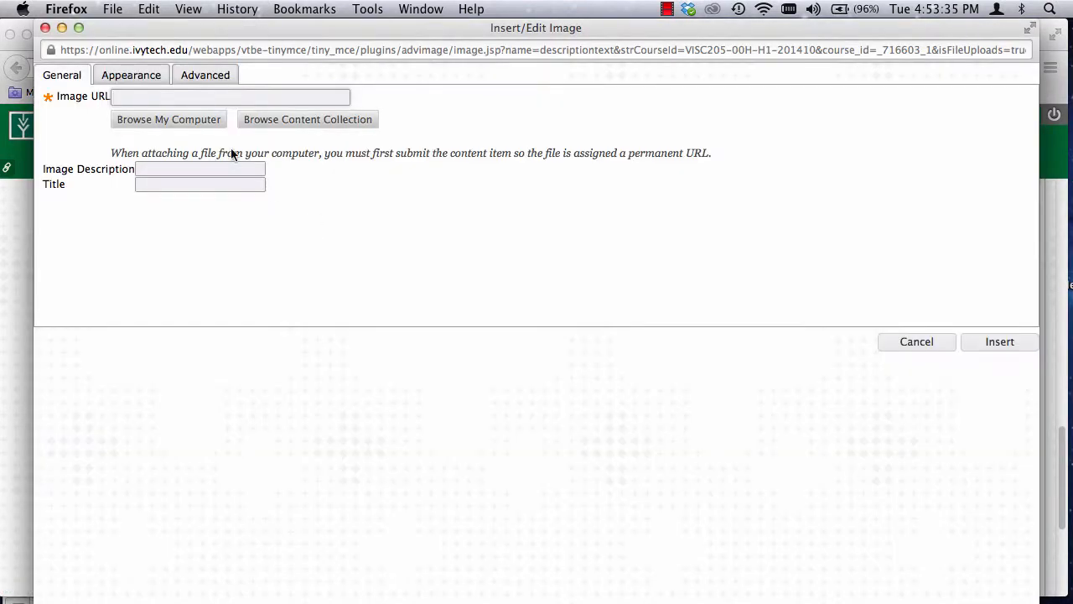
pyautogui.click(135, 120)
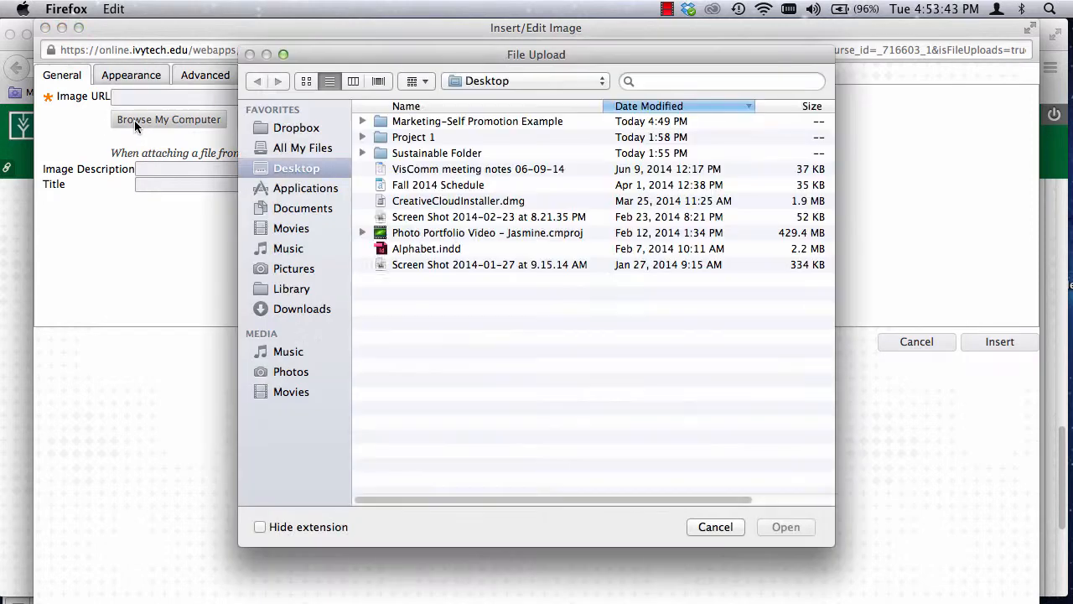
pyautogui.doubleClick(426, 124)
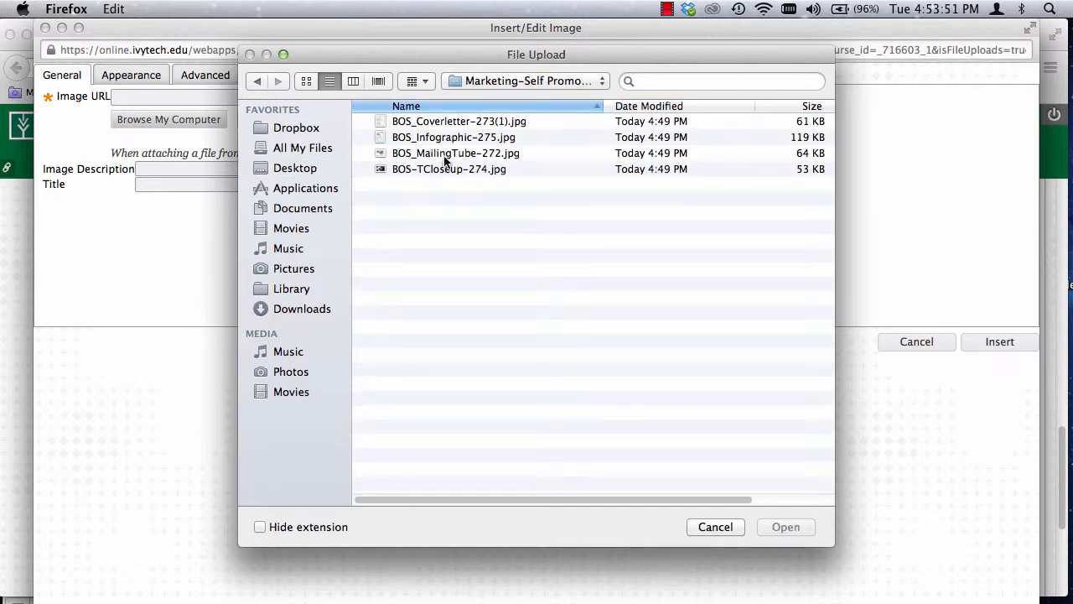
pyautogui.click(446, 159)
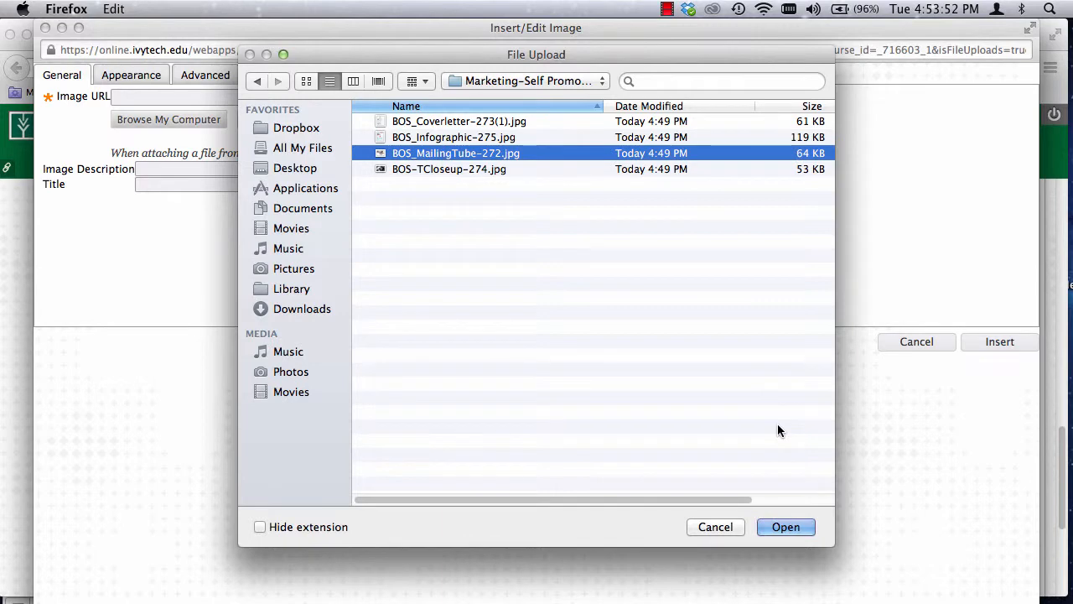
pyautogui.click(786, 527)
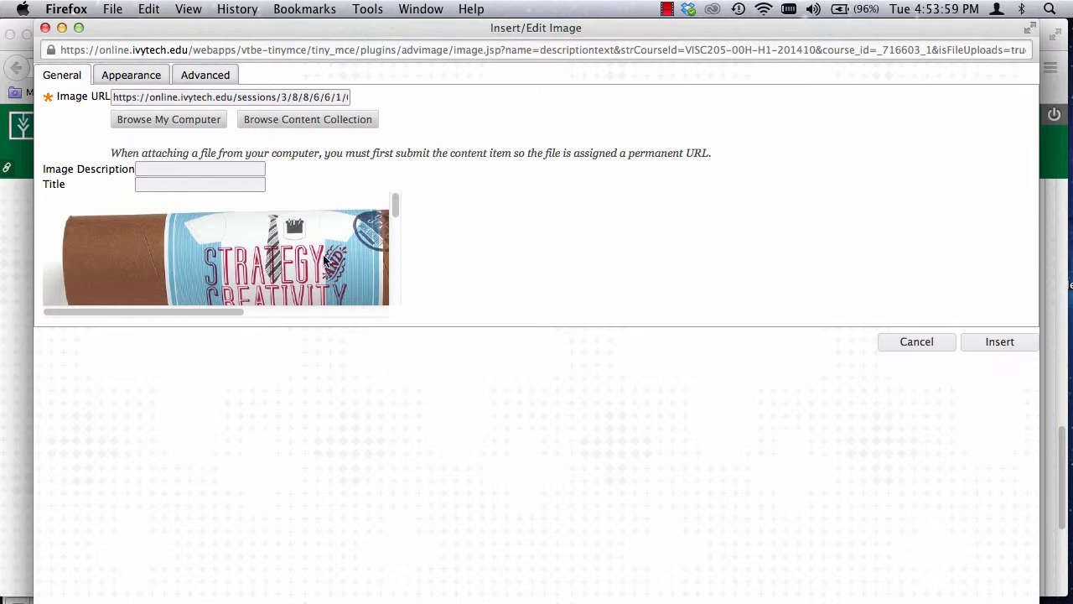
# Step: Set the image width to 500 px with constrained proportions and insert it without an image description
pyautogui.click(123, 77)
pyautogui.moveTo(181, 123); pyautogui.dragTo(141, 122)
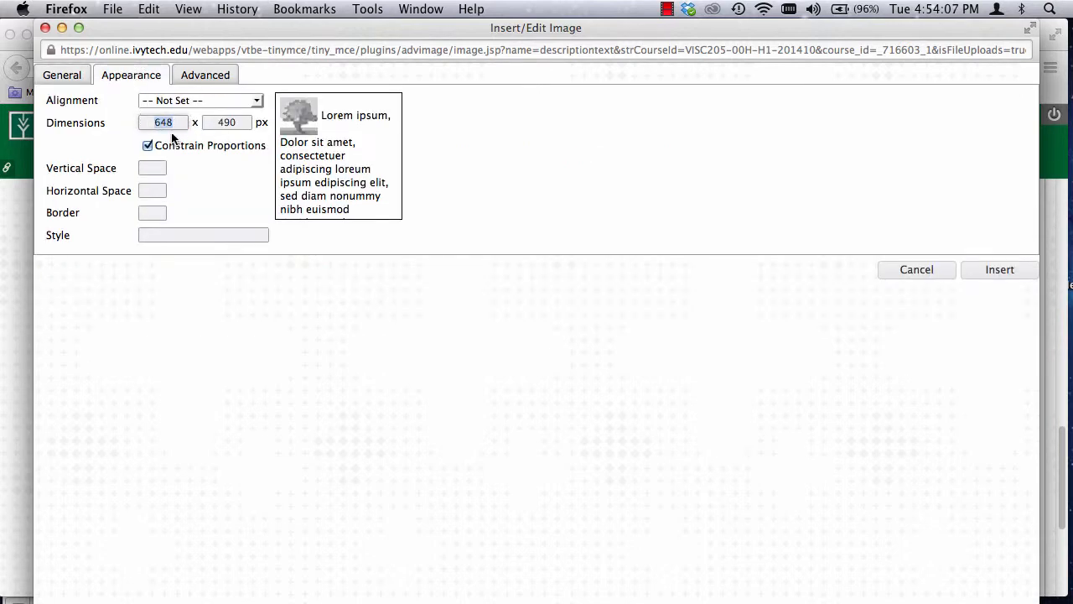
pyautogui.write('500')
pyautogui.press('Tab')
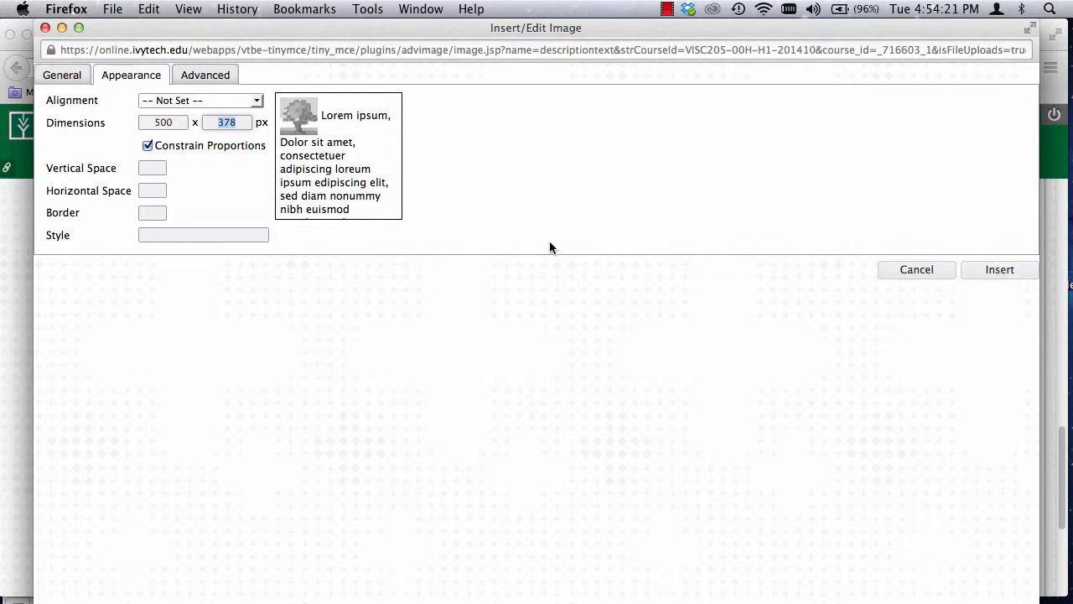
pyautogui.moveTo(178, 124); pyautogui.dragTo(137, 123)
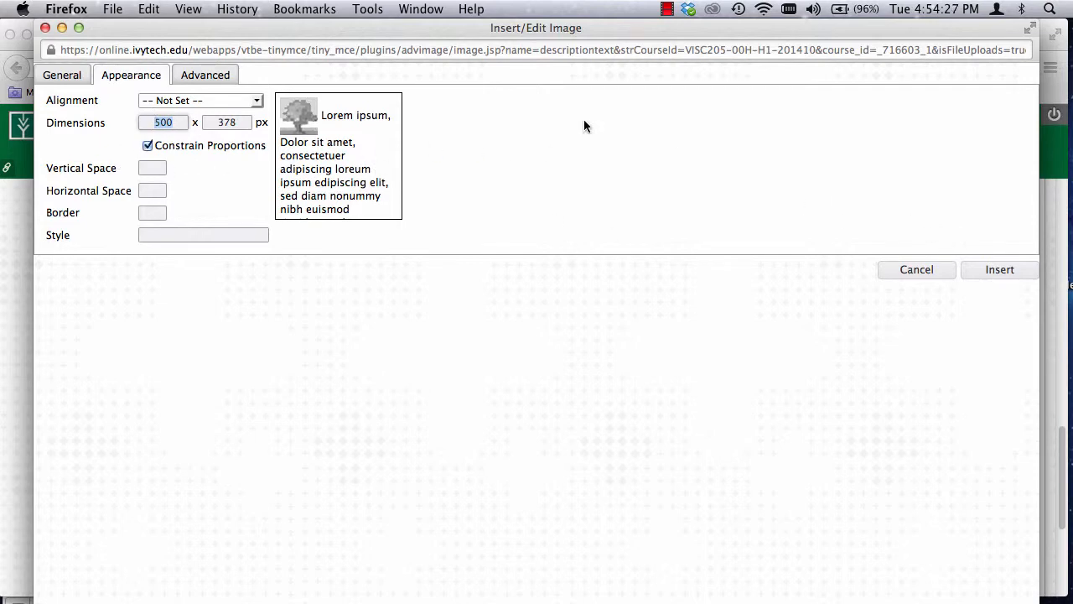
pyautogui.click(1000, 270)
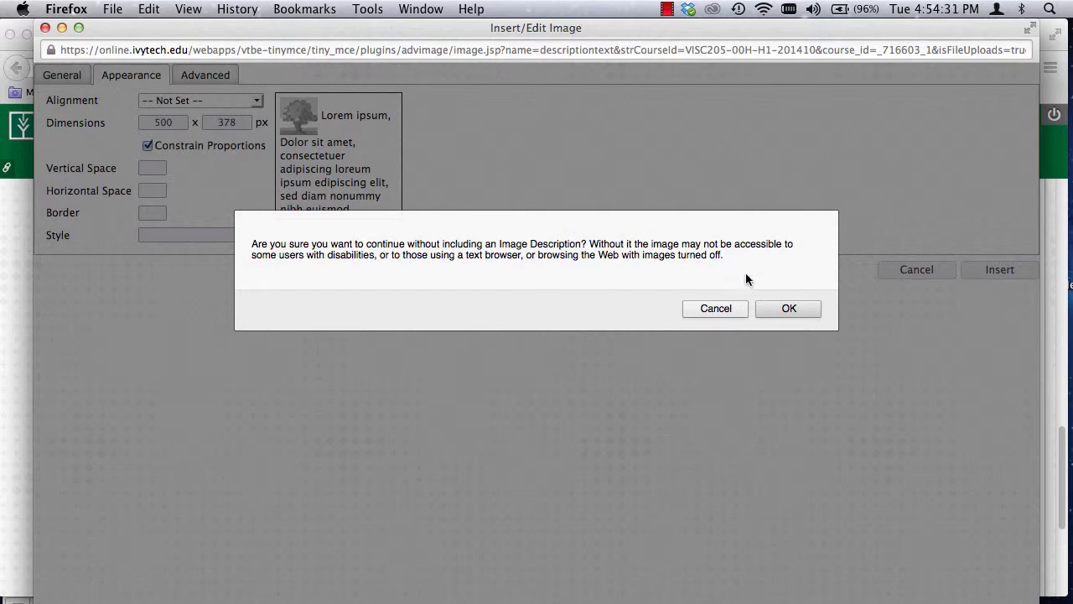
pyautogui.click(787, 309)
# Step: Review the inserted mailing tube image and the post text down to the bullet about the résumé and cover letter
pyautogui.scroll(5, 780, 336)
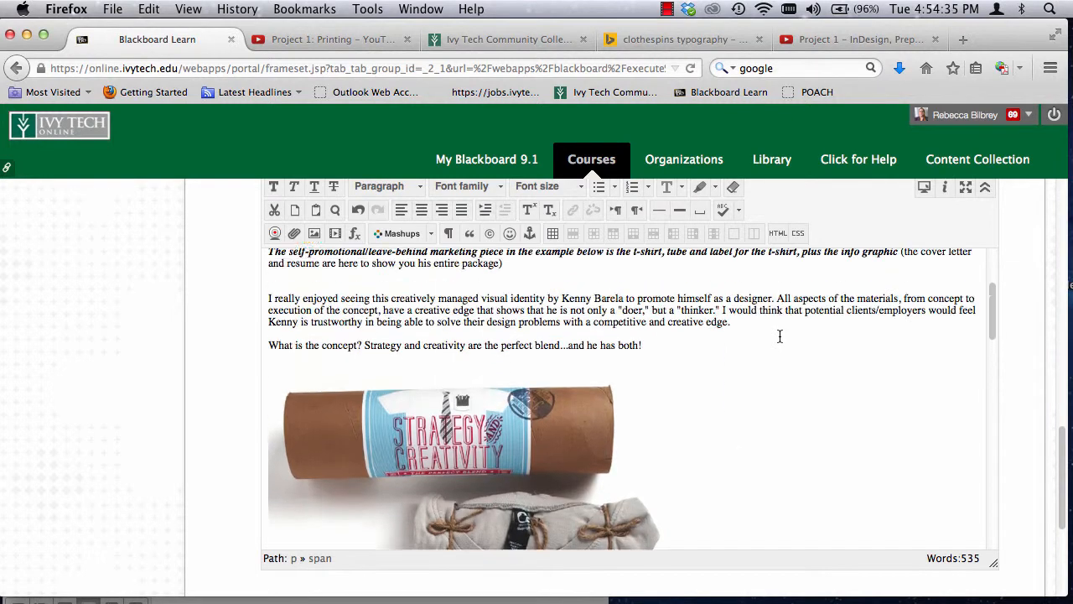
pyautogui.scroll(-5, 780, 337)
pyautogui.scroll(-3, 780, 337)
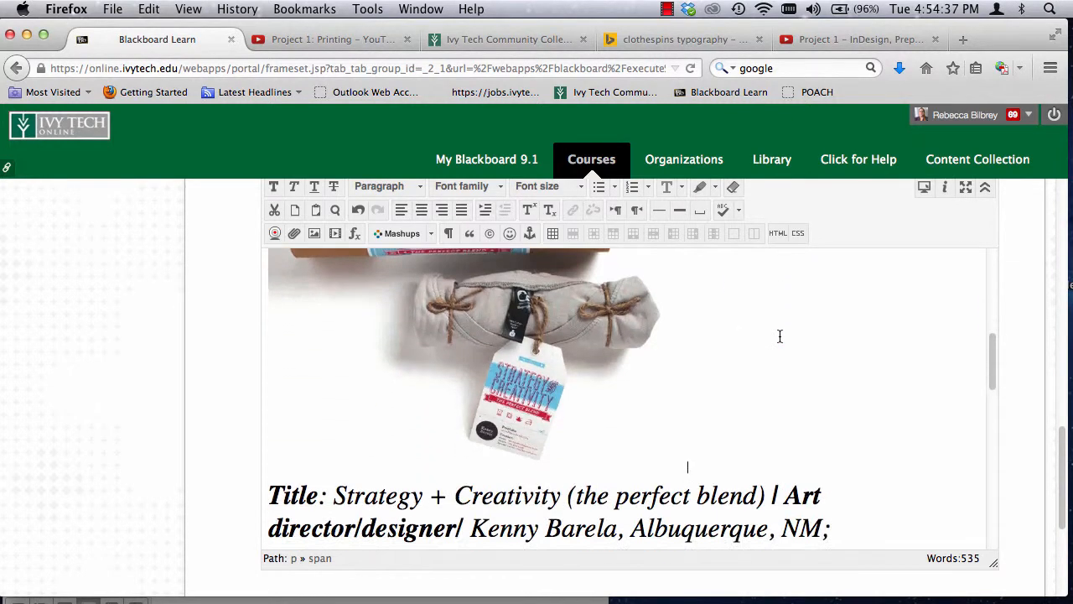
pyautogui.scroll(4, 780, 336)
pyautogui.scroll(-10, 780, 337)
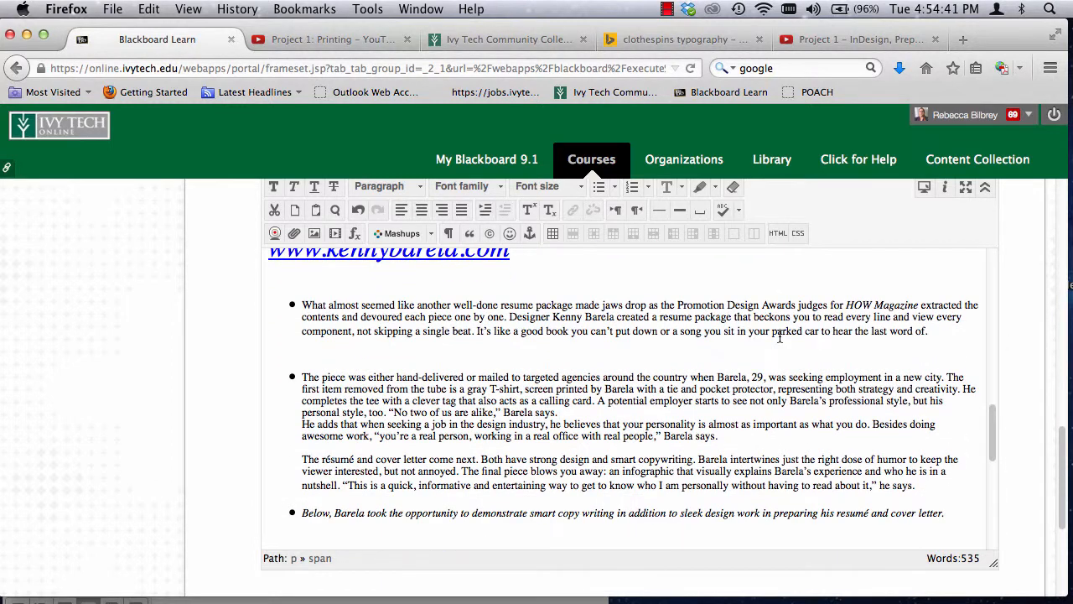
pyautogui.scroll(-5, 780, 336)
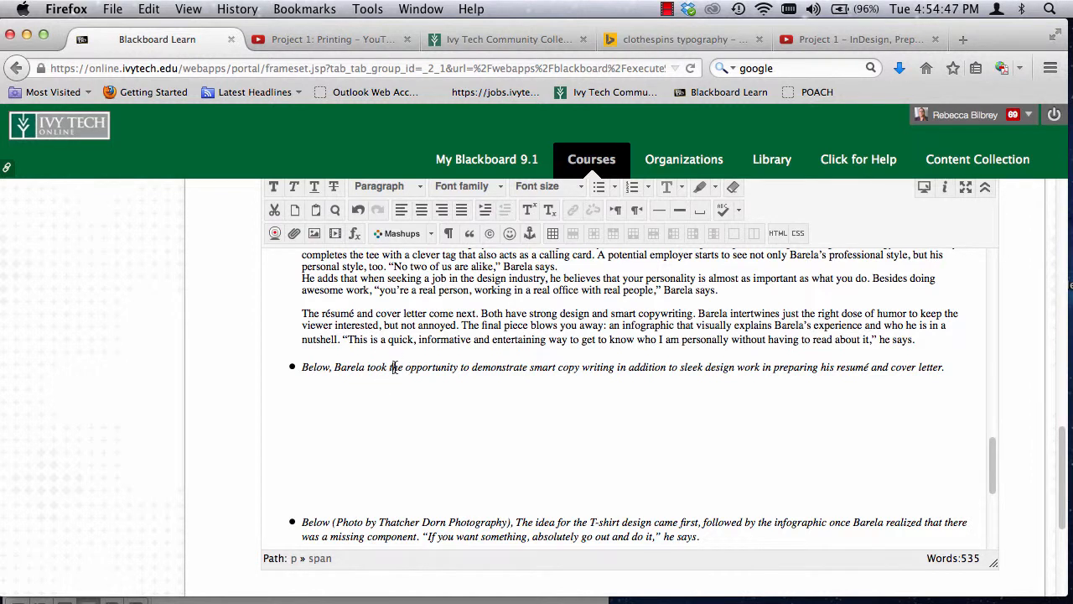
pyautogui.moveTo(392, 366); pyautogui.dragTo(596, 369)
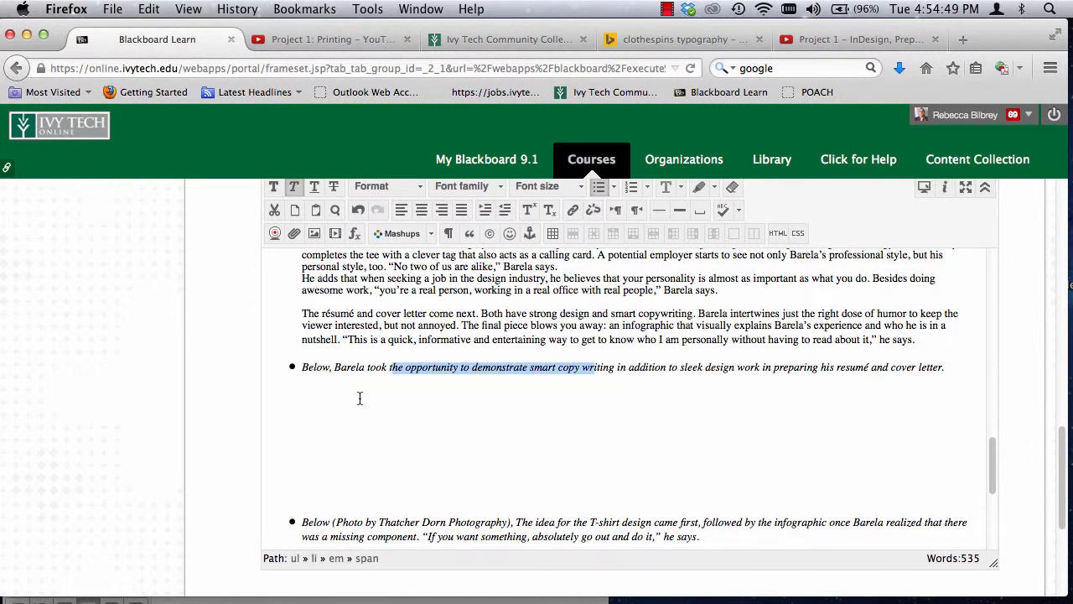
# Step: Start an image insertion on the blank line below the résumé and cover letter bullet, using BOS_Coverletter-273(1).jpg from the computer
pyautogui.click(426, 393)
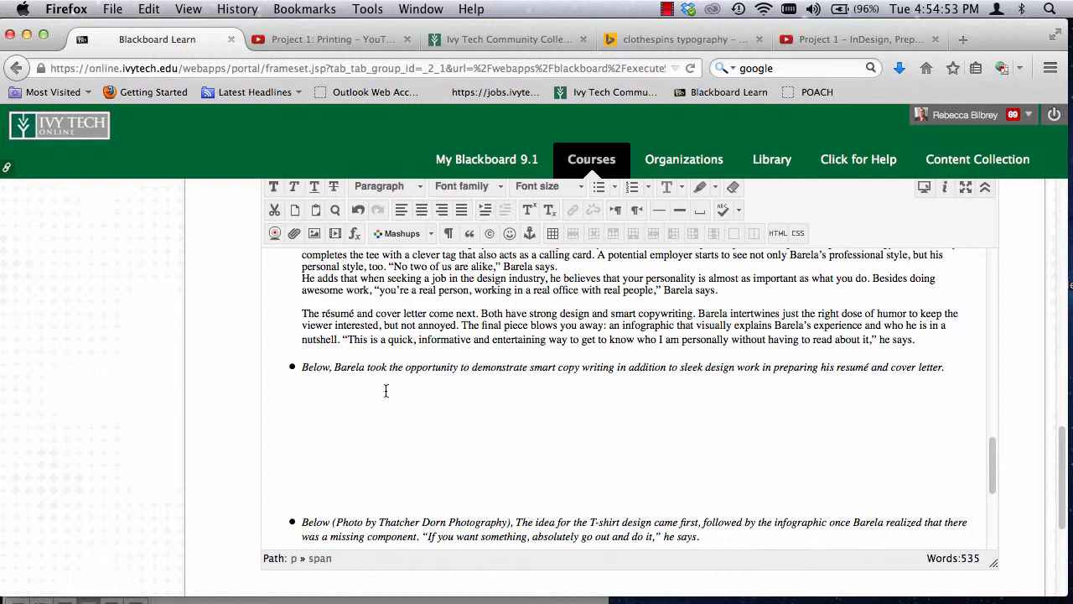
pyautogui.moveTo(383, 403)
pyautogui.mouseDown()
pyautogui.moveTo(383, 458)
pyautogui.moveTo(386, 416)
pyautogui.mouseUp()
pyautogui.click(387, 385)
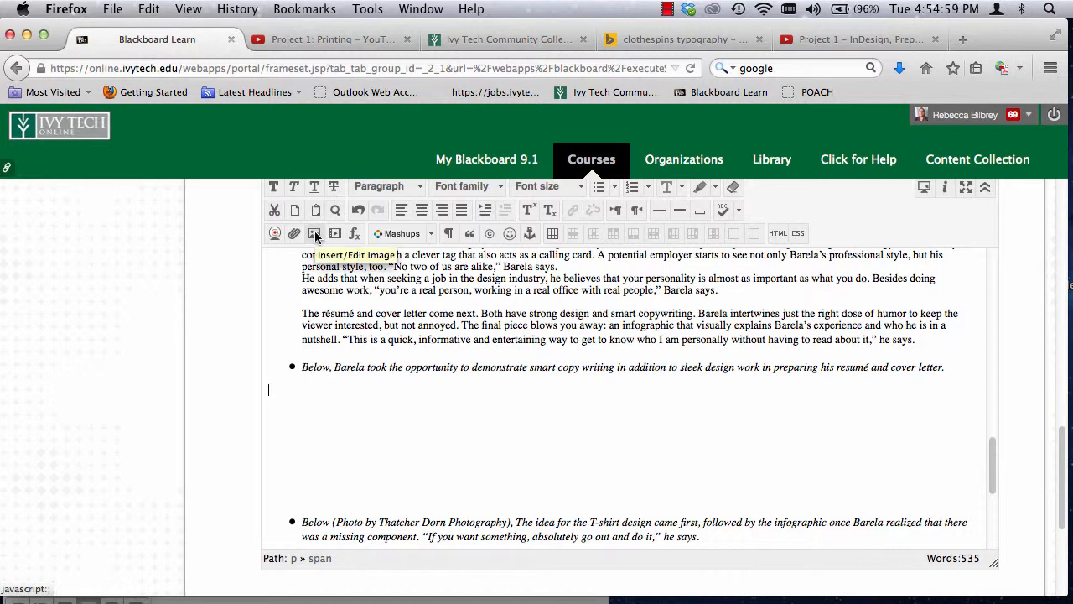
pyautogui.press('super+equal')
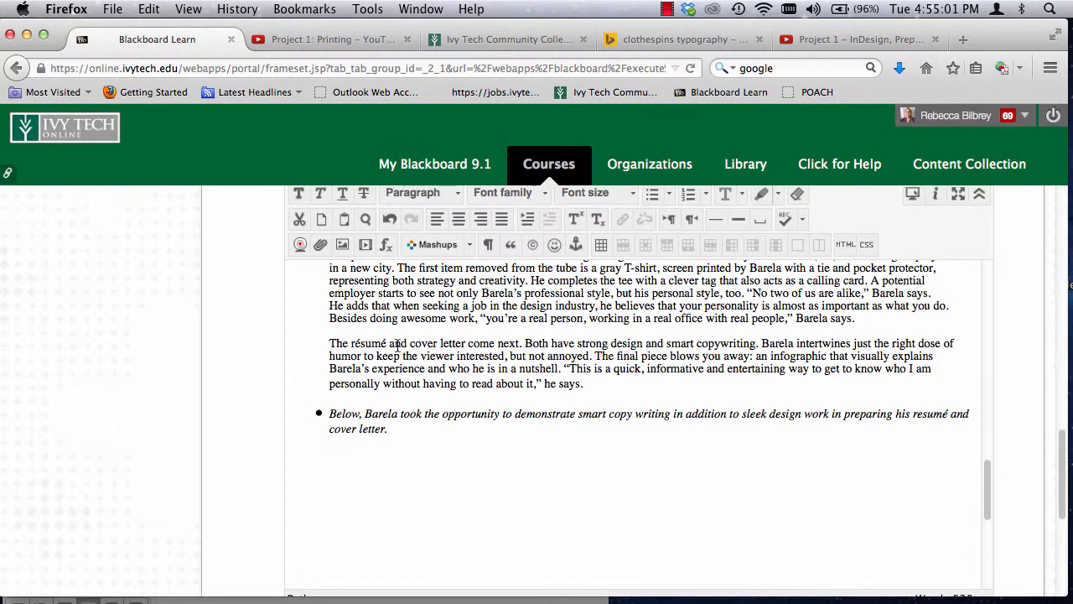
pyautogui.press('super+equal')
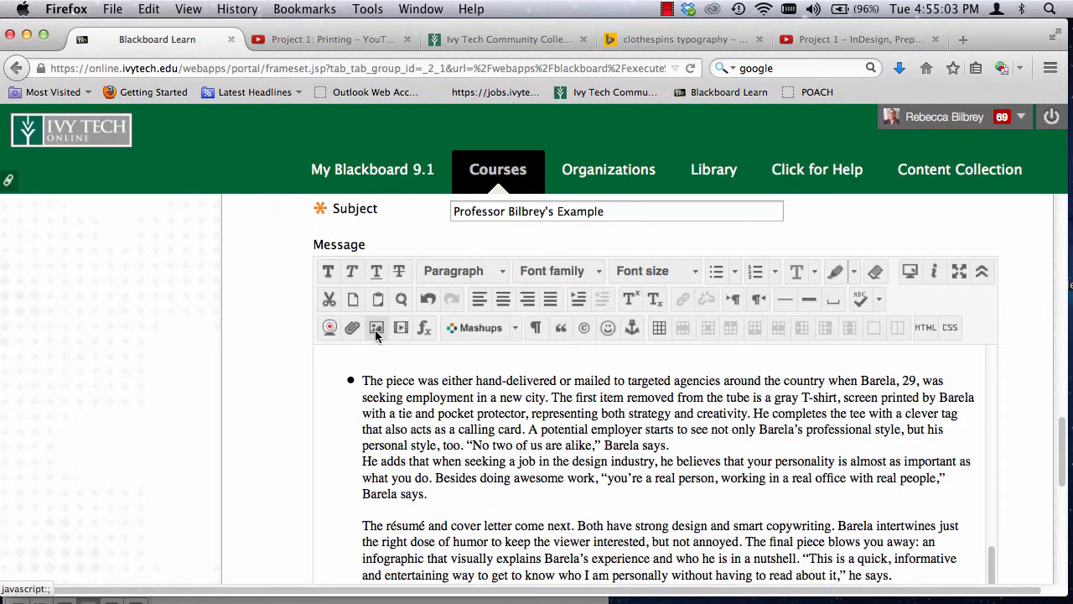
pyautogui.scroll(-2, 377, 329)
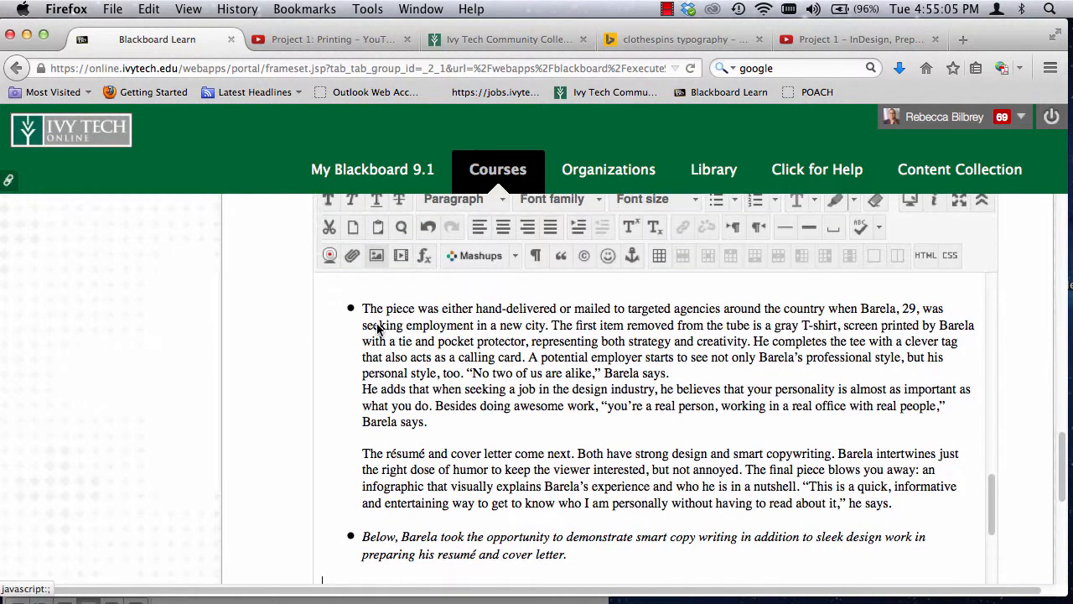
pyautogui.scroll(-5, 421, 450)
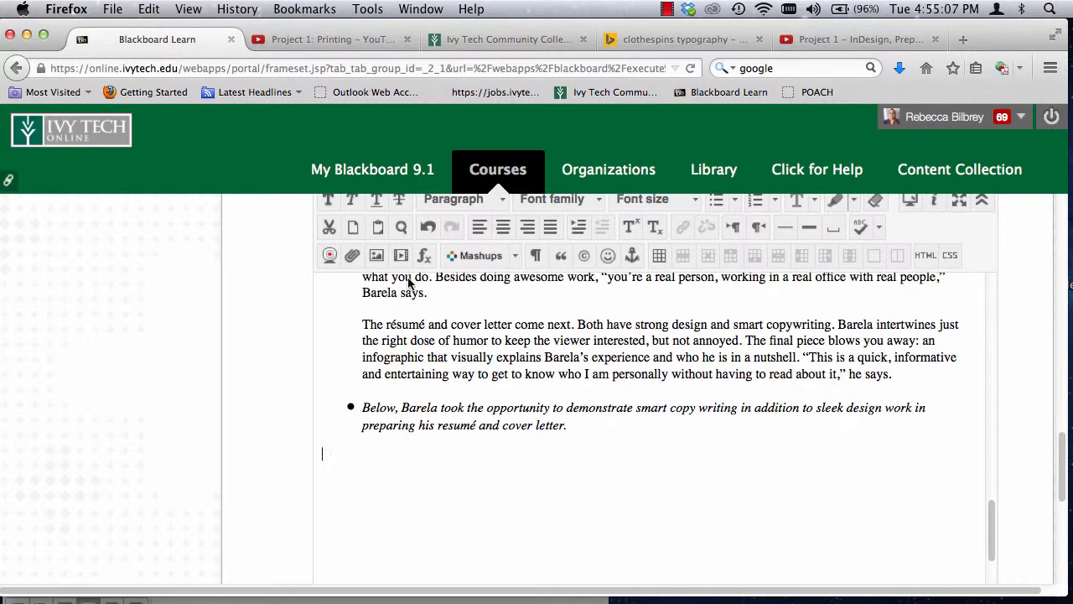
pyautogui.click(376, 255)
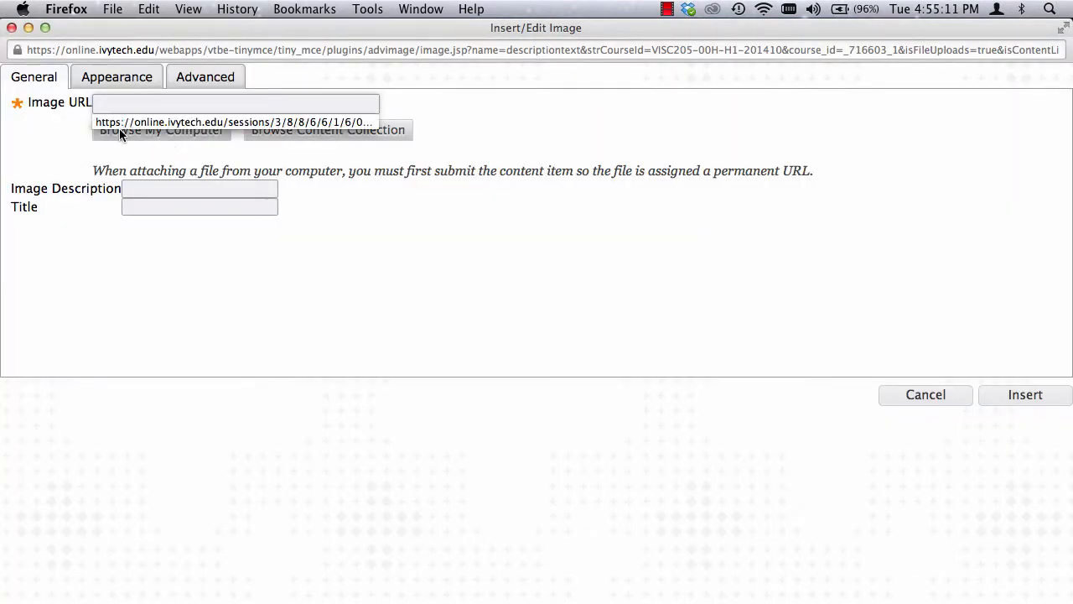
pyautogui.click(120, 132)
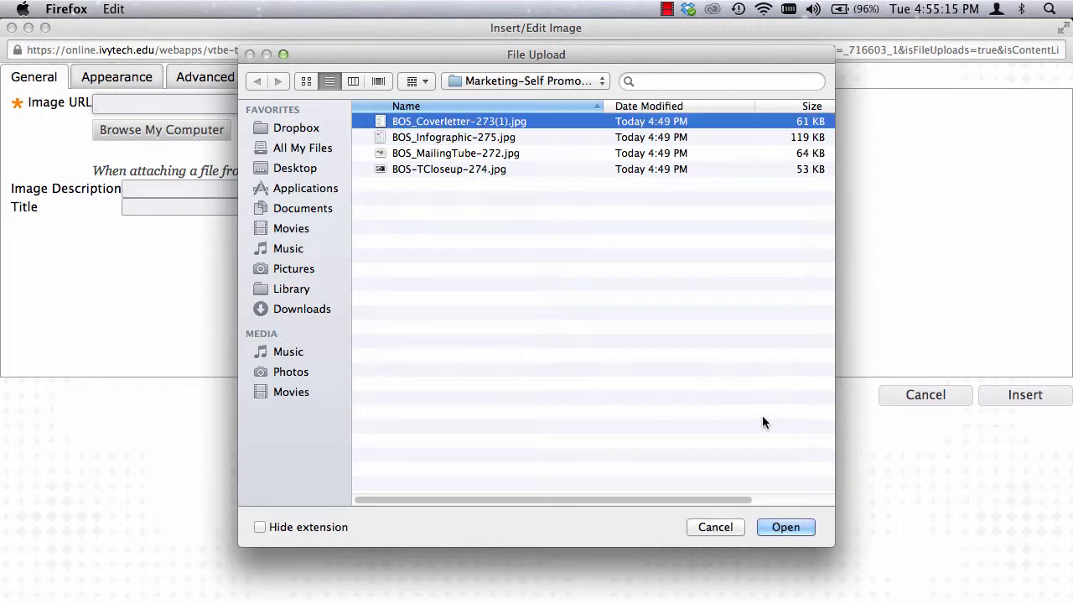
pyautogui.click(785, 526)
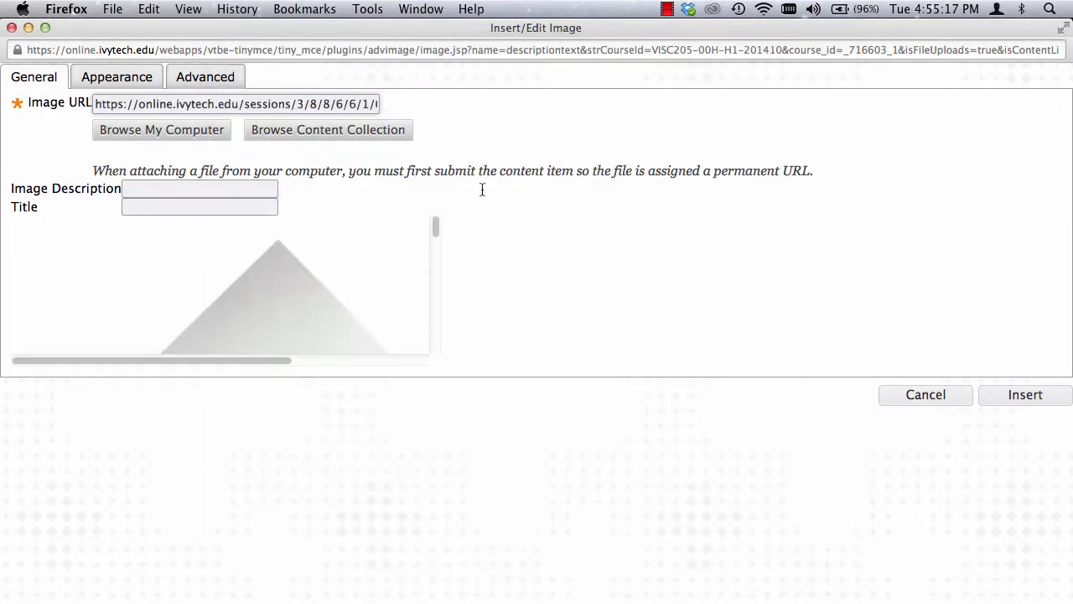
# Step: Set the cover letter image's width to 500 px with constrained proportions and insert it without an image description
pyautogui.click(115, 78)
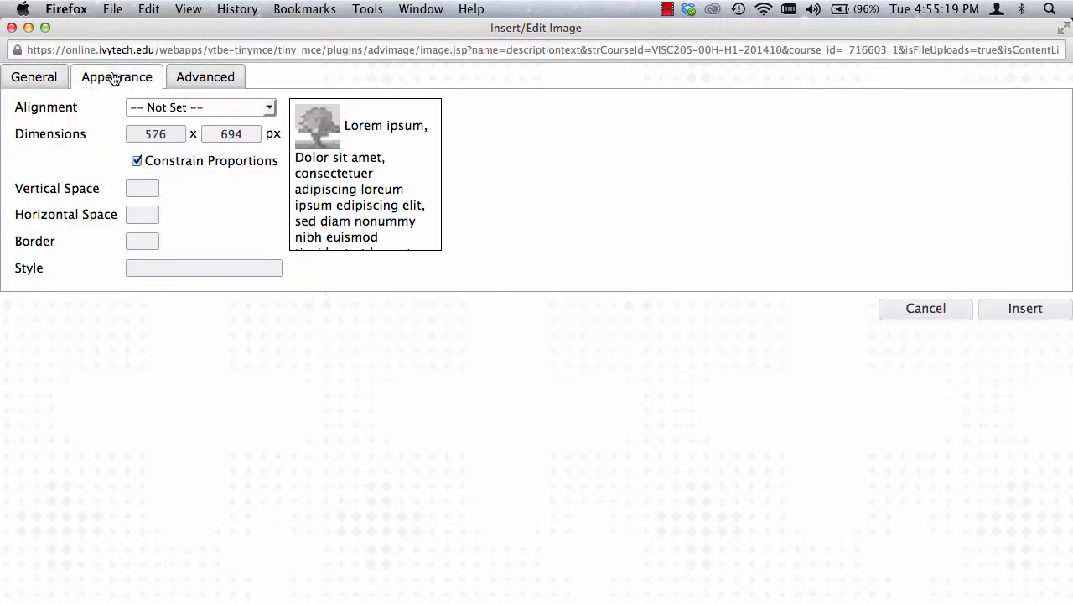
pyautogui.moveTo(132, 134); pyautogui.dragTo(205, 132)
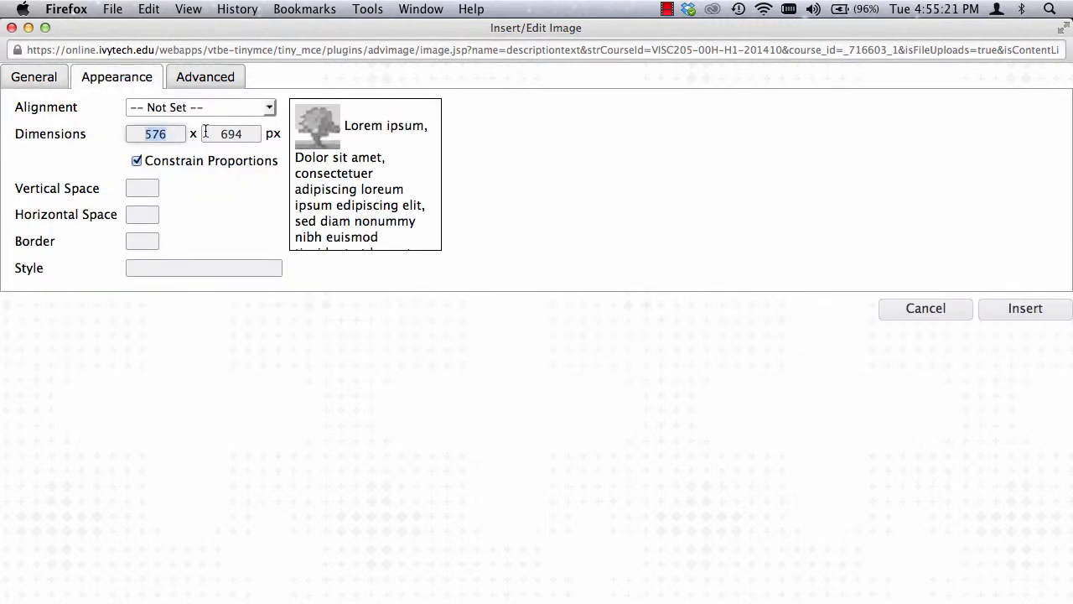
pyautogui.write('500')
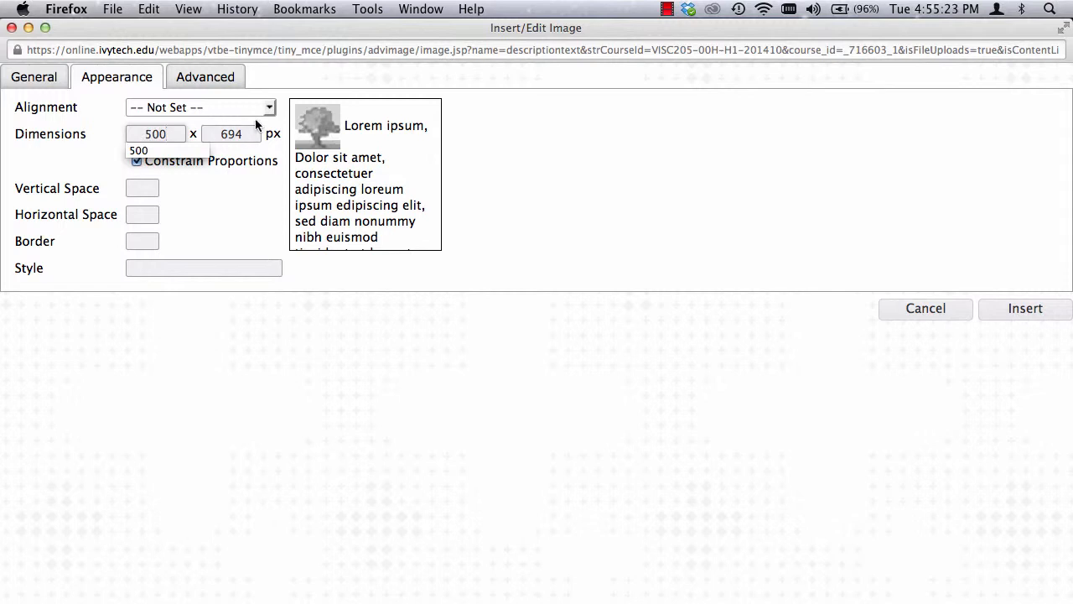
pyautogui.press('Tab')
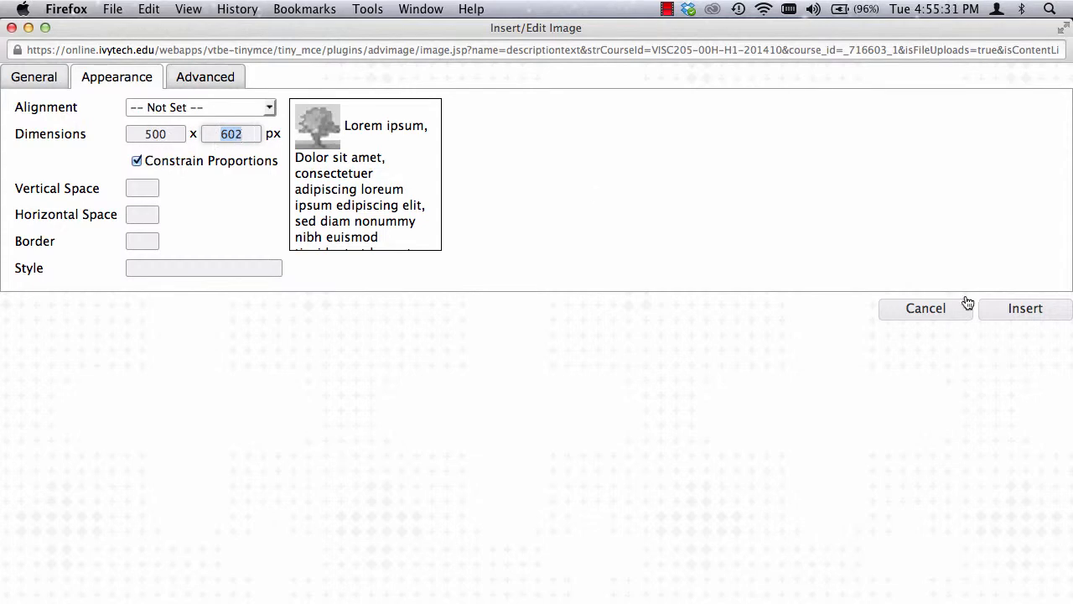
pyautogui.click(1032, 312)
pyautogui.click(830, 308)
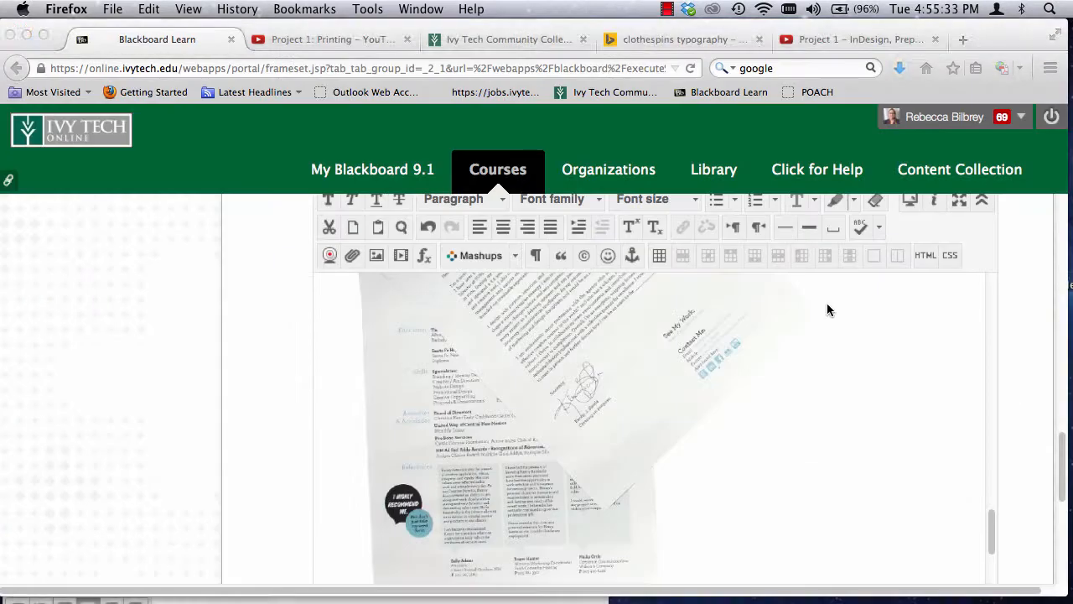
# Step: Add a new line without a bullet below the paragraph about the T-shirt design idea
pyautogui.scroll(5, 684, 398)
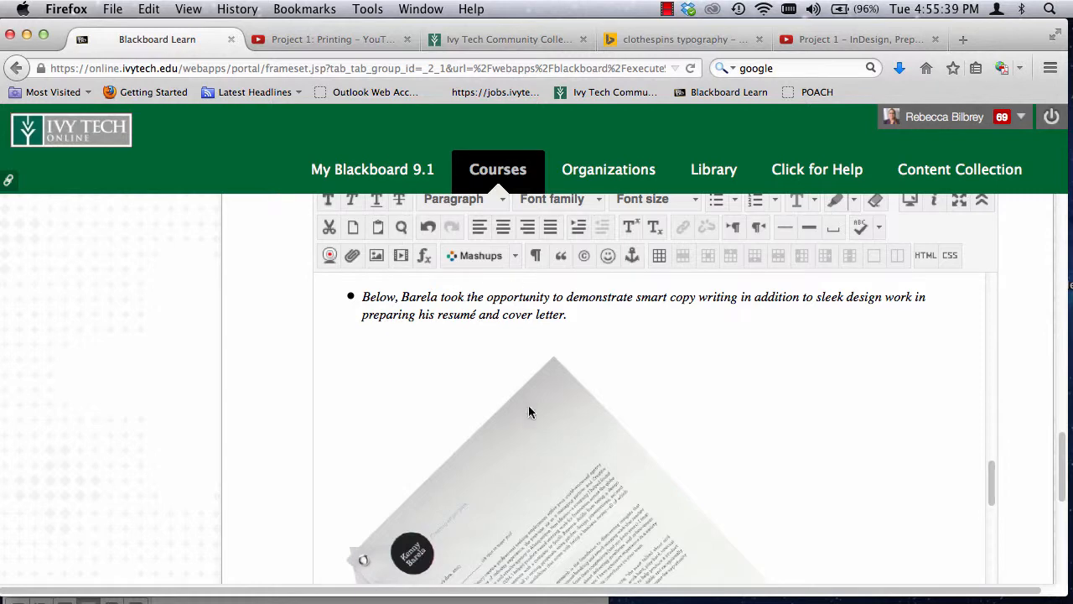
pyautogui.scroll(-10, 516, 458)
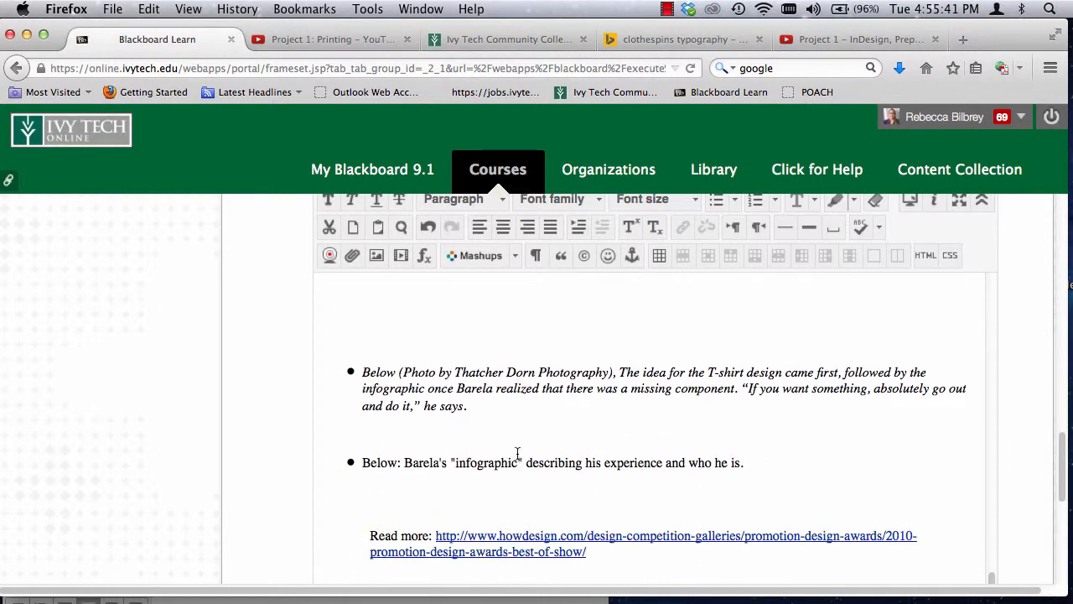
pyautogui.scroll(-1, 517, 452)
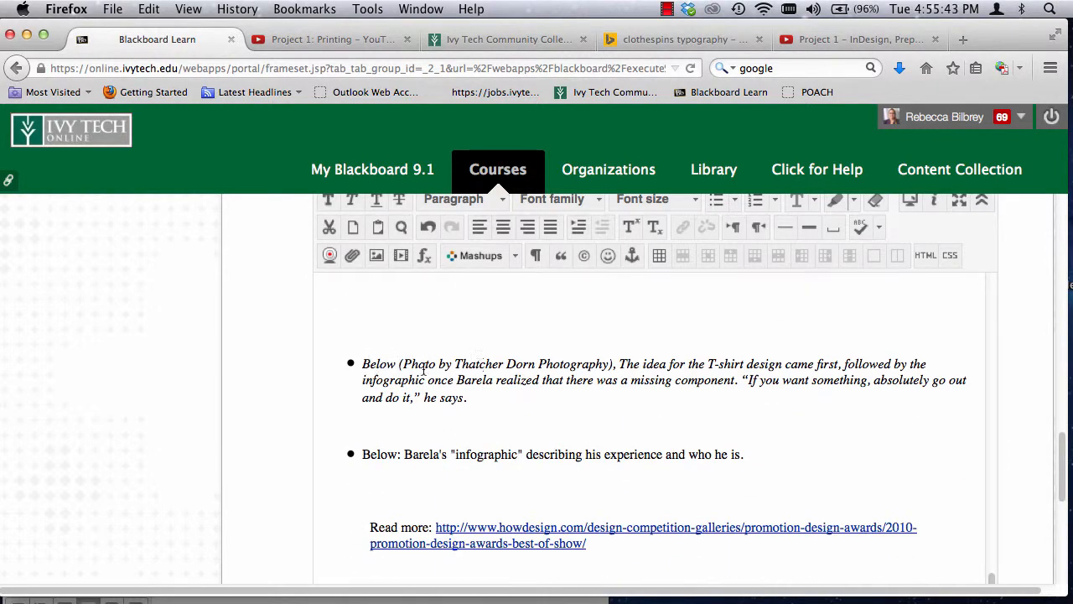
pyautogui.click(454, 410)
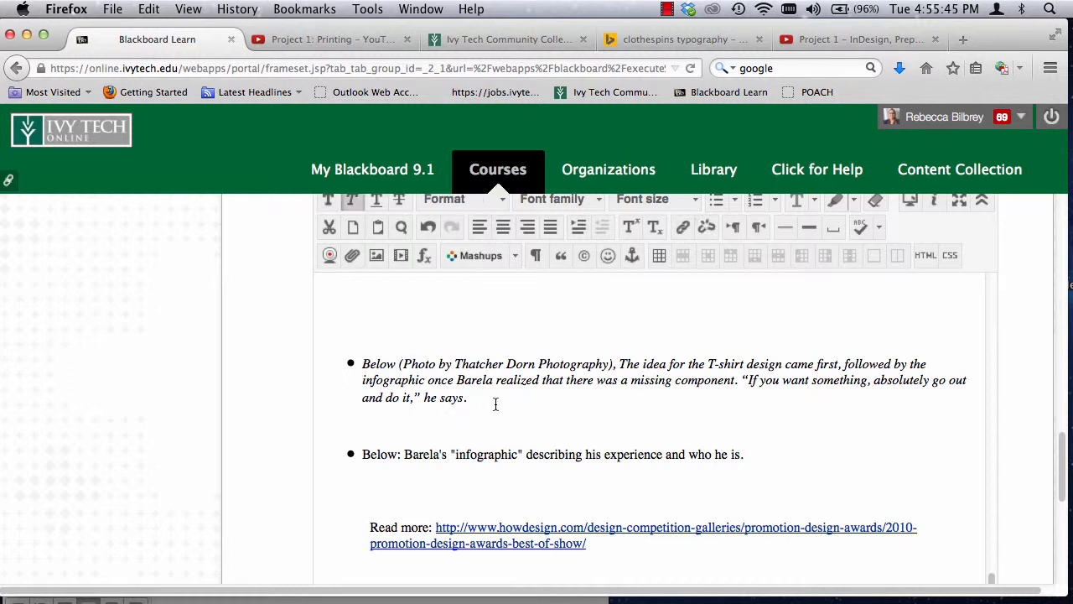
pyautogui.click(489, 402)
pyautogui.press('Return')
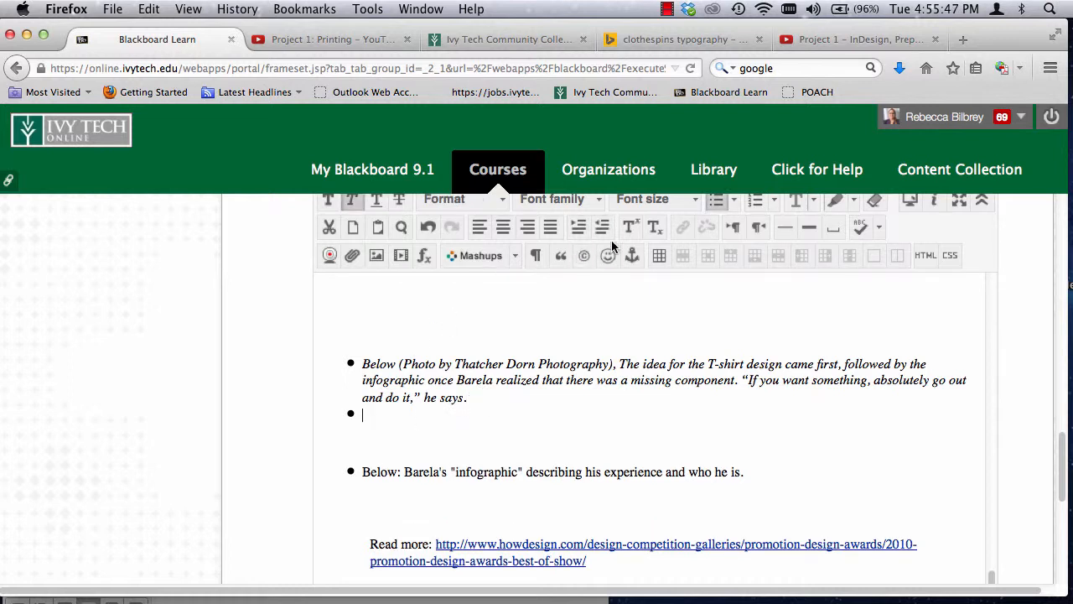
pyautogui.click(713, 201)
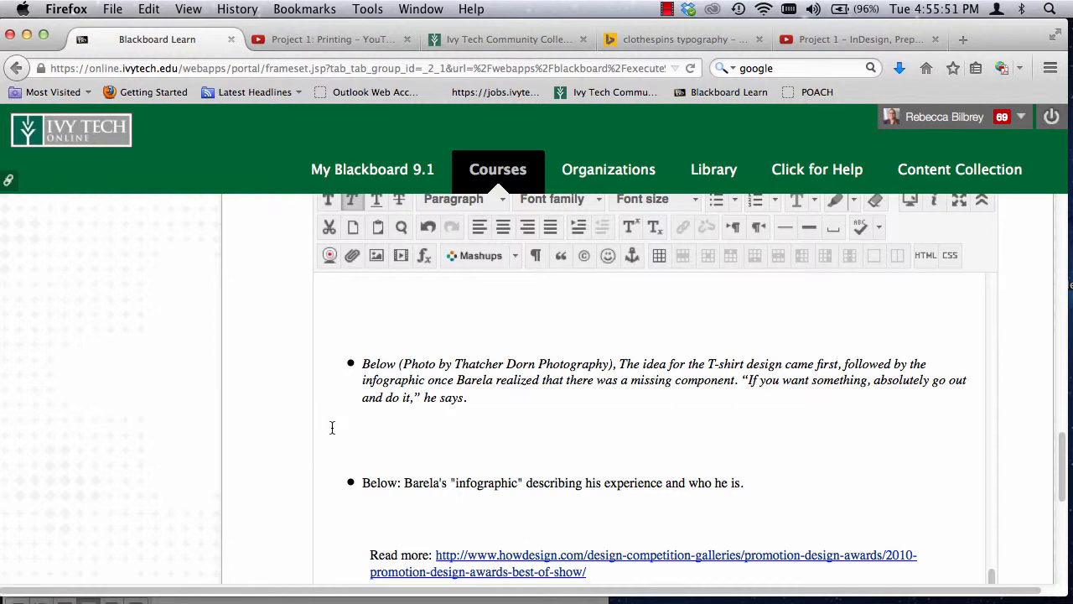
# Step: Start an image insertion on the new line, using BOS-TCloseup-274.jpg from the Marketing-Self Promotion Example folder
pyautogui.click(376, 256)
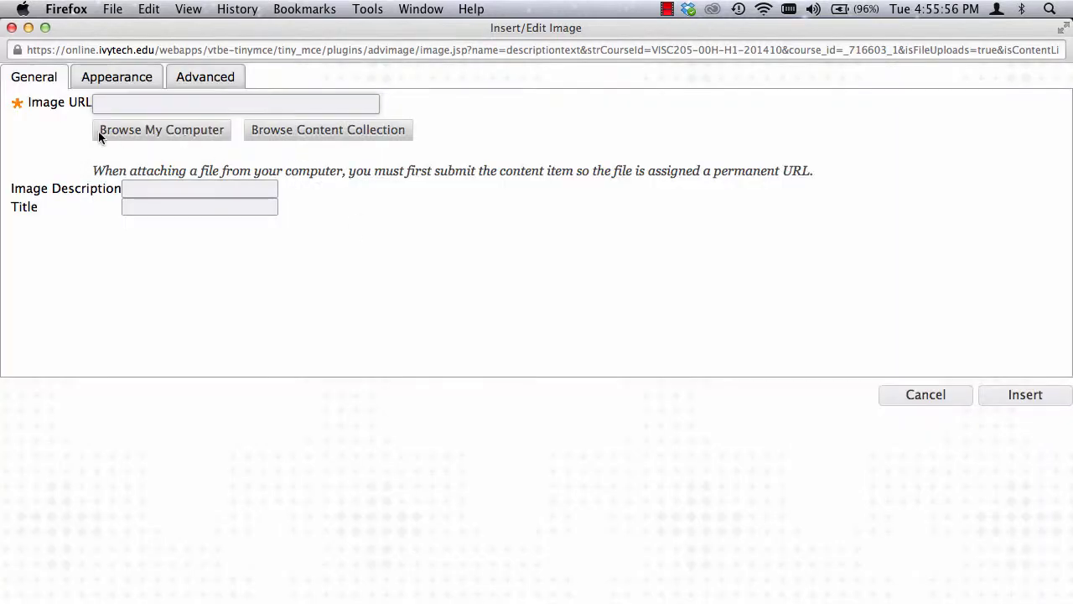
pyautogui.click(118, 136)
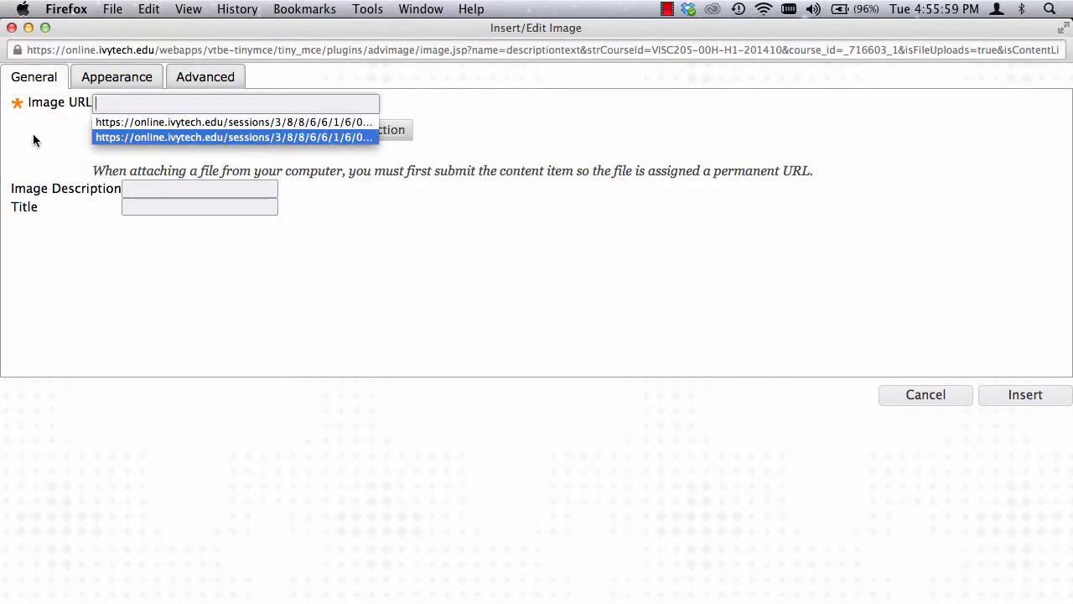
pyautogui.click(34, 136)
pyautogui.click(126, 129)
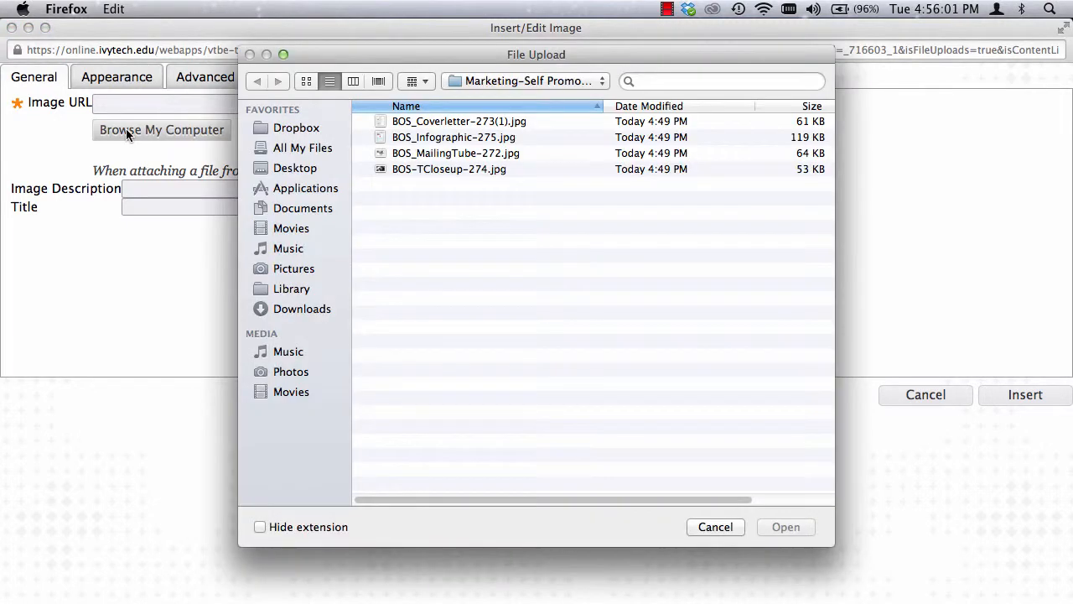
pyautogui.click(445, 169)
pyautogui.click(786, 529)
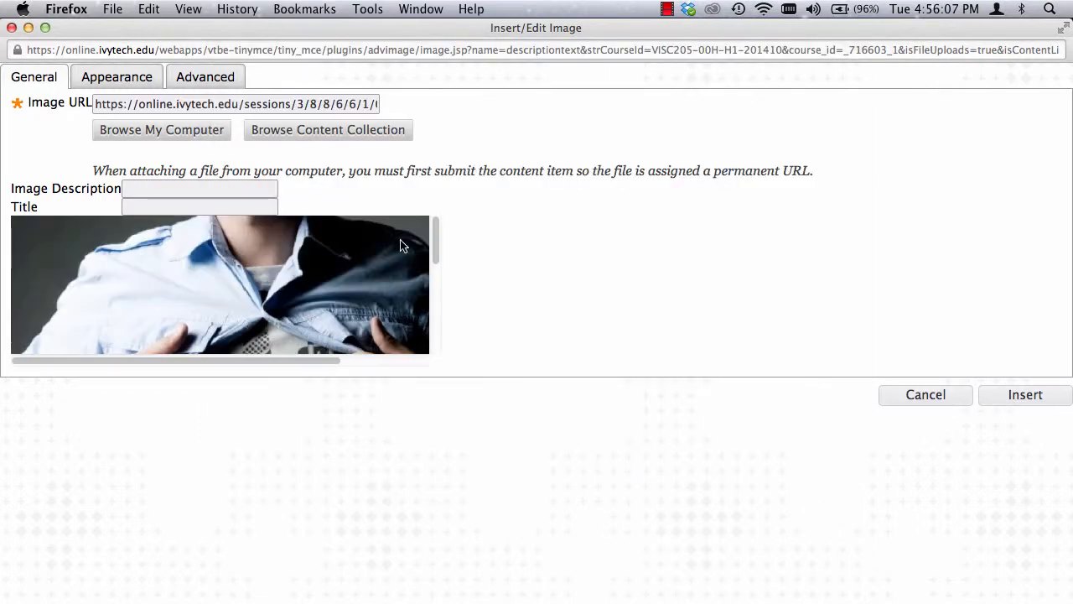
# Step: Set the T-shirt close-up's width to 500 px with constrained proportions and insert it without an image description
pyautogui.click(118, 82)
pyautogui.moveTo(168, 134); pyautogui.dragTo(100, 131)
pyautogui.write('500')
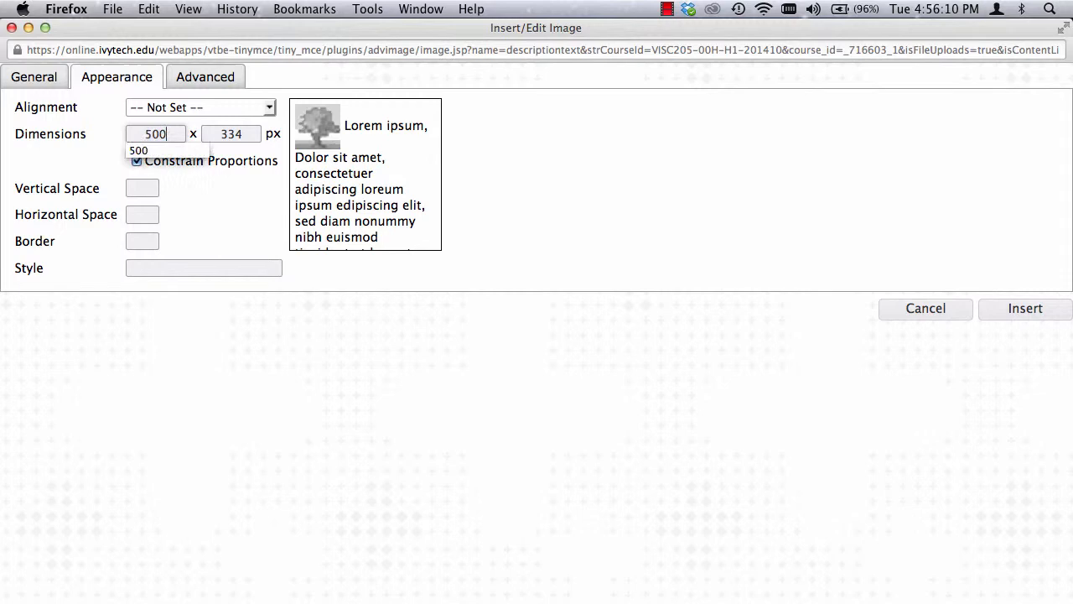
pyautogui.click(597, 148)
pyautogui.click(1037, 317)
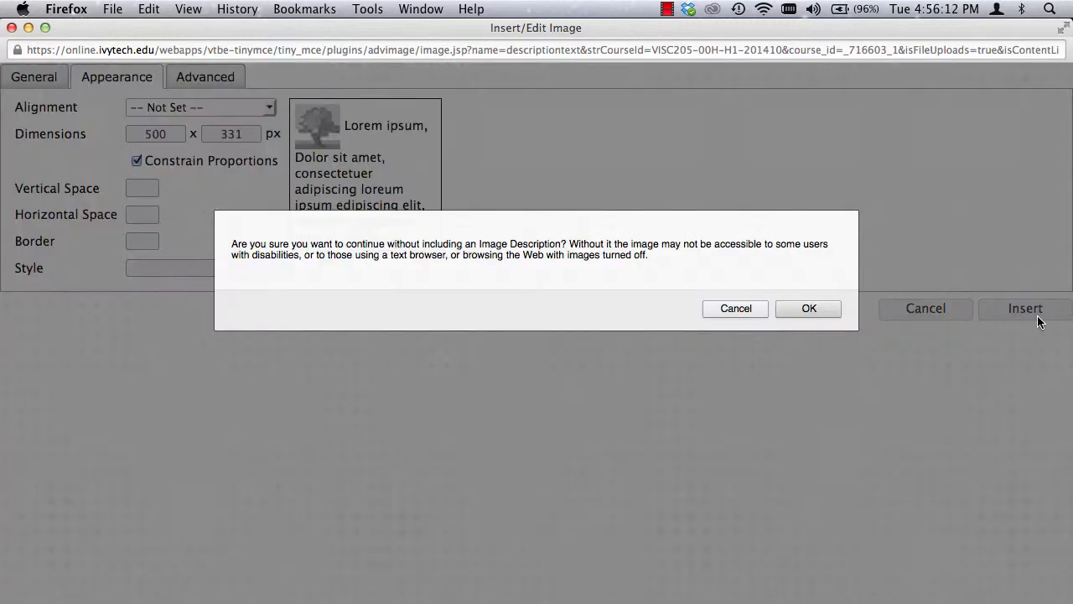
pyautogui.click(802, 308)
# Step: Delete extra blank lines between the cover letter image and the T-shirt design bullet
pyautogui.scroll(-3, 841, 439)
pyautogui.scroll(5, 843, 438)
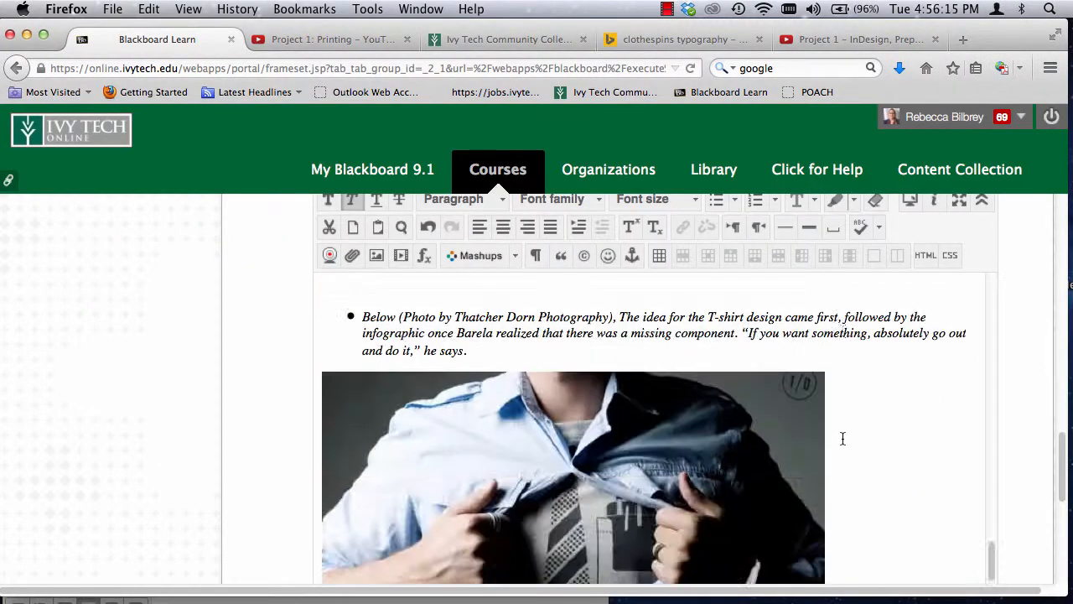
pyautogui.scroll(3, 843, 438)
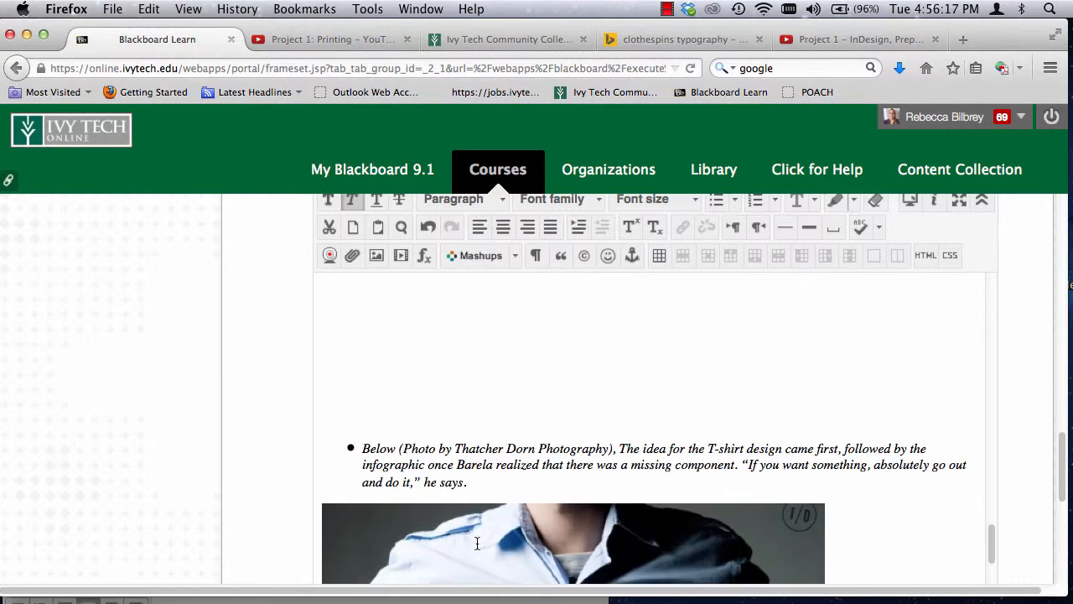
pyautogui.scroll(-3, 476, 537)
pyautogui.scroll(5, 402, 345)
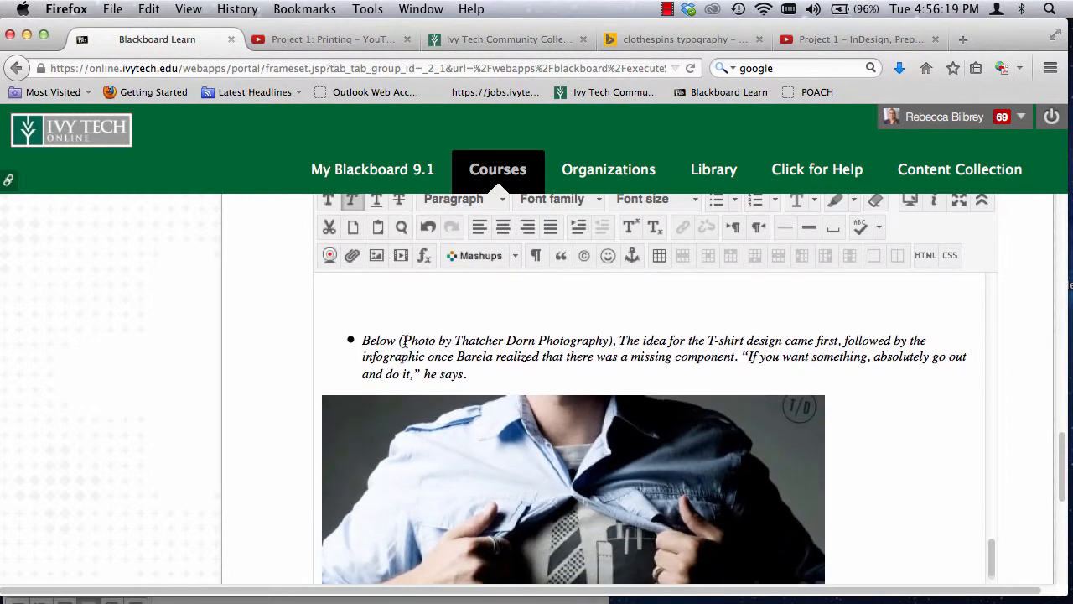
pyautogui.scroll(2, 404, 341)
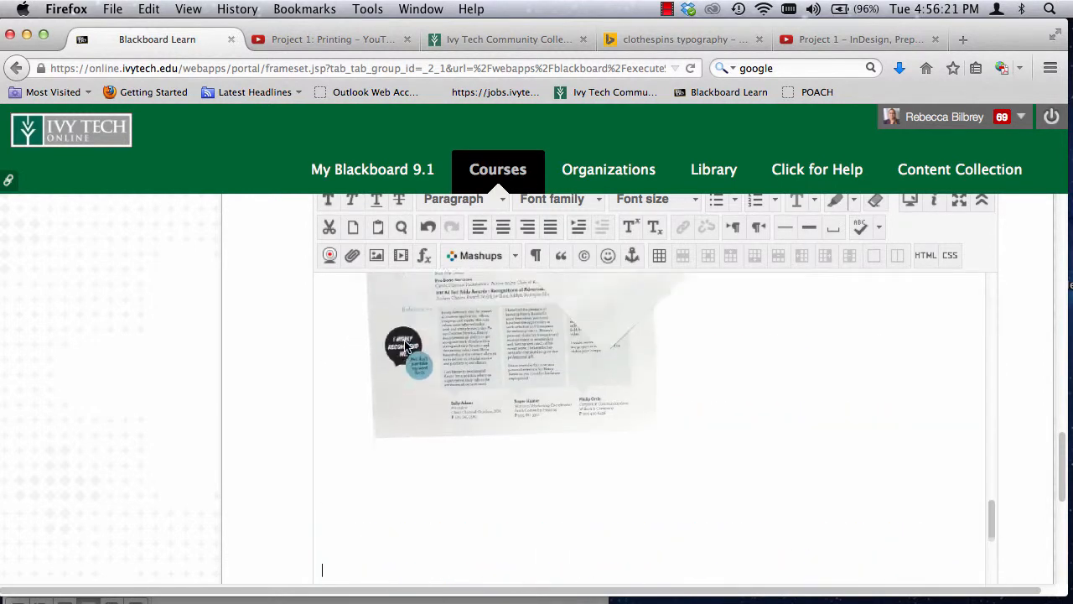
pyautogui.scroll(-2, 375, 529)
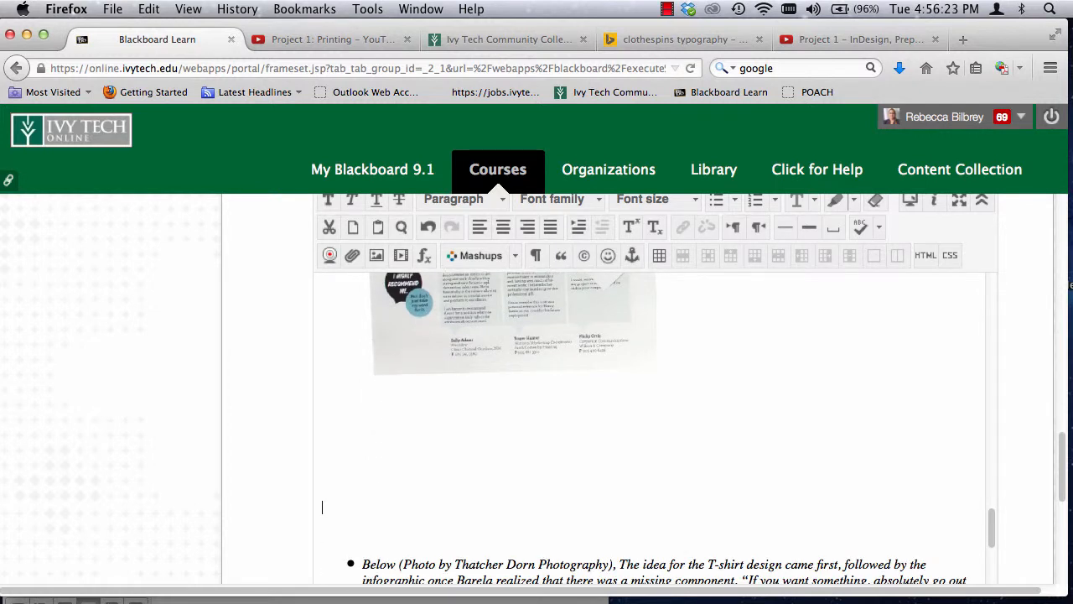
pyautogui.press('BackSpace')
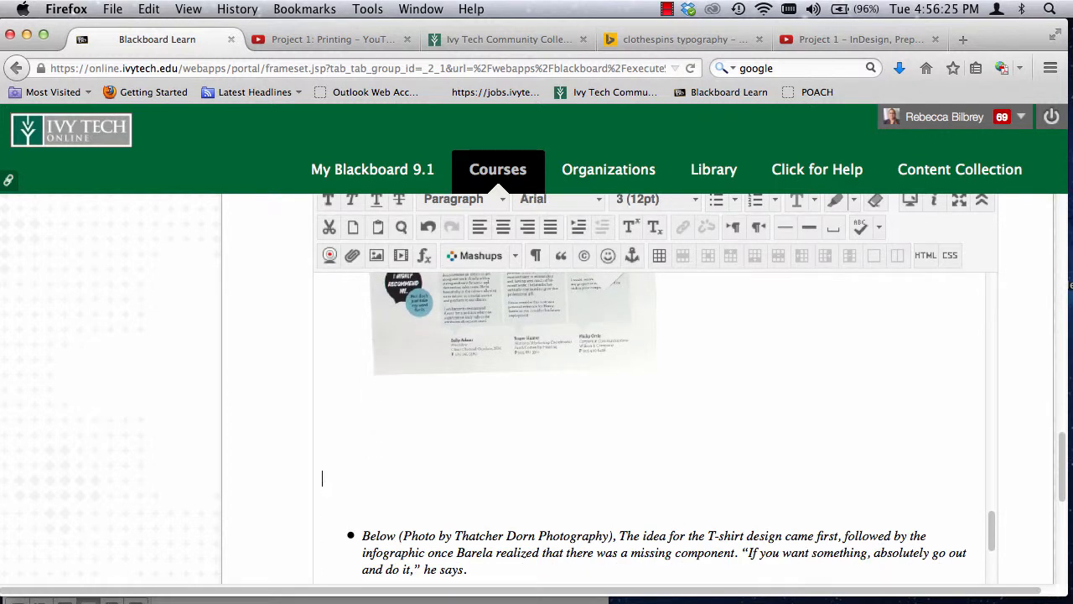
pyautogui.press('BackSpace')
# Step: Add a new line without a bullet below the bullet describing the infographic
pyautogui.scroll(-10, 459, 551)
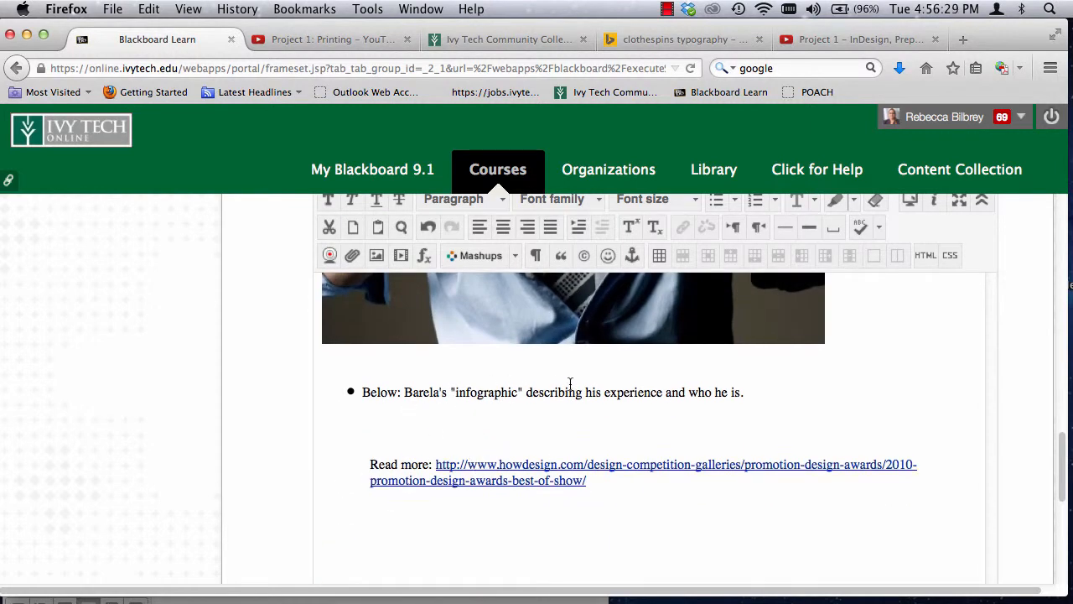
pyautogui.click(748, 405)
pyautogui.press('Return')
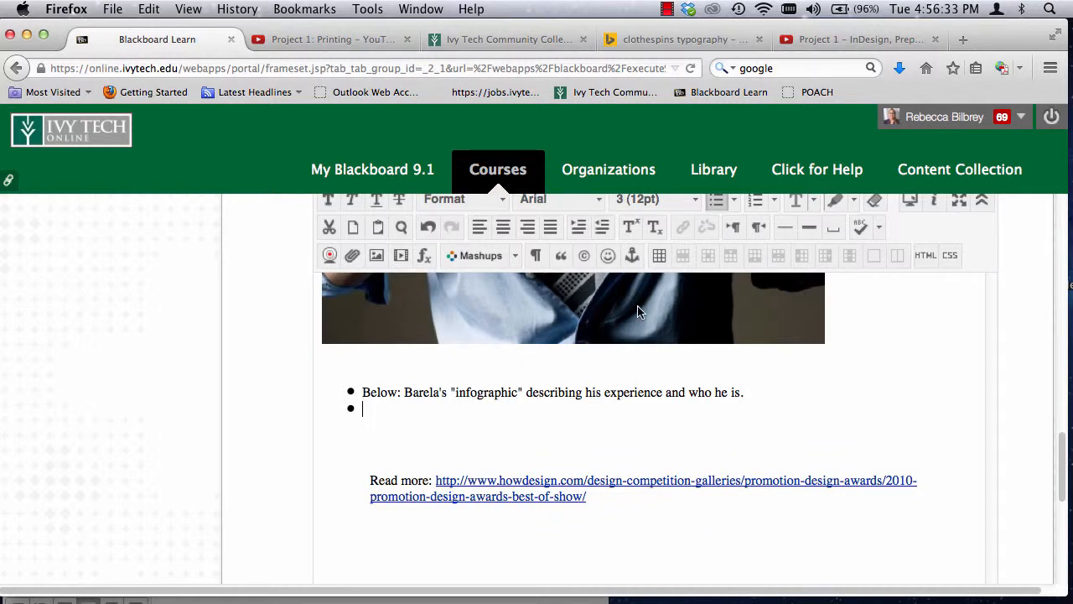
pyautogui.click(715, 203)
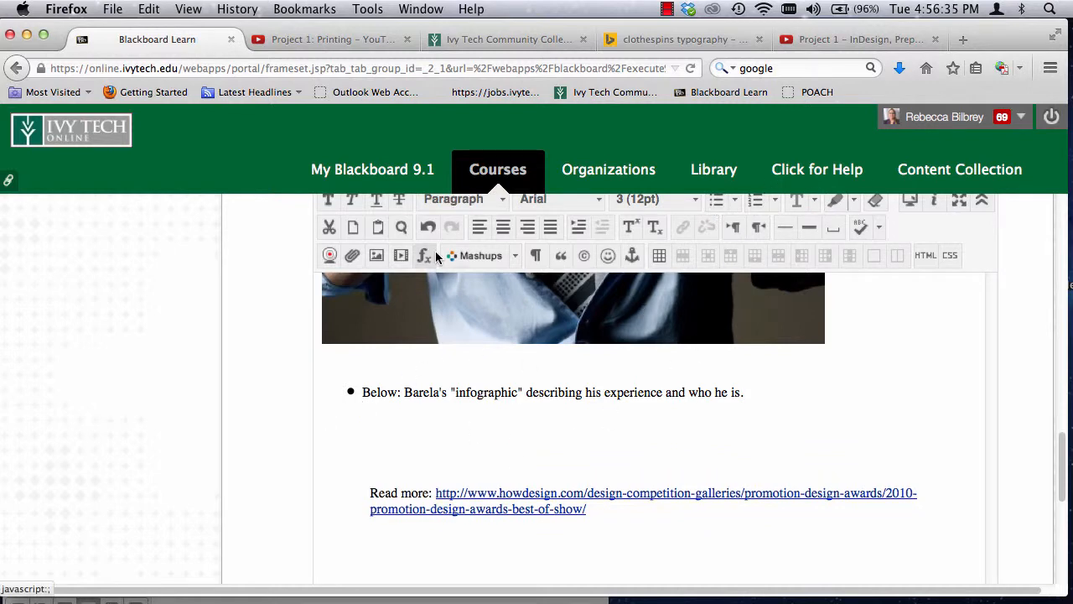
# Step: Insert BOS_Infographic-275.jpg from the computer on the line below the infographic bullet, without an image description
pyautogui.click(376, 257)
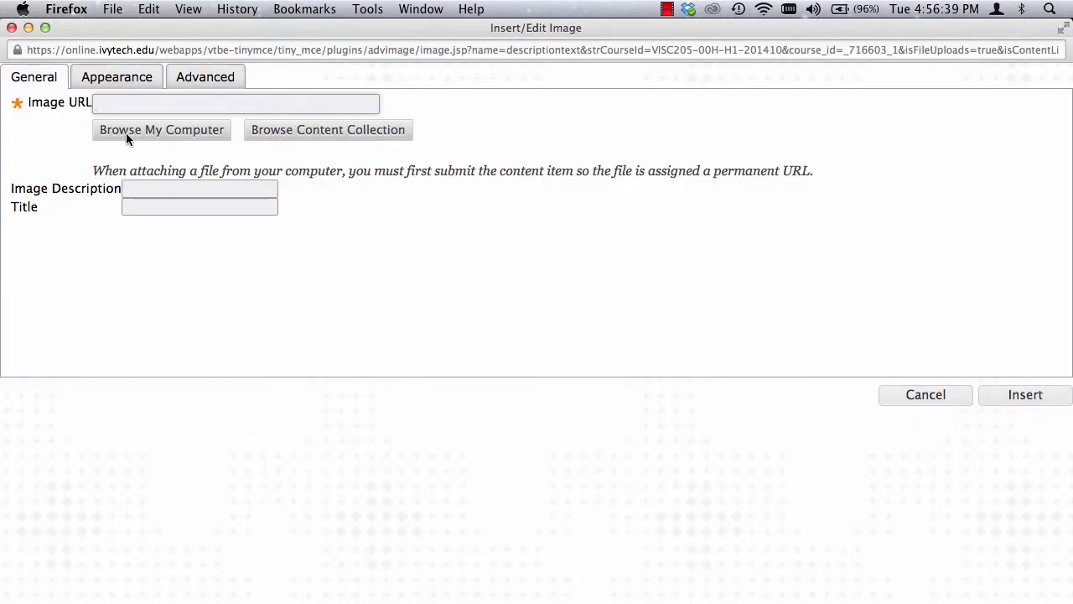
pyautogui.click(126, 103)
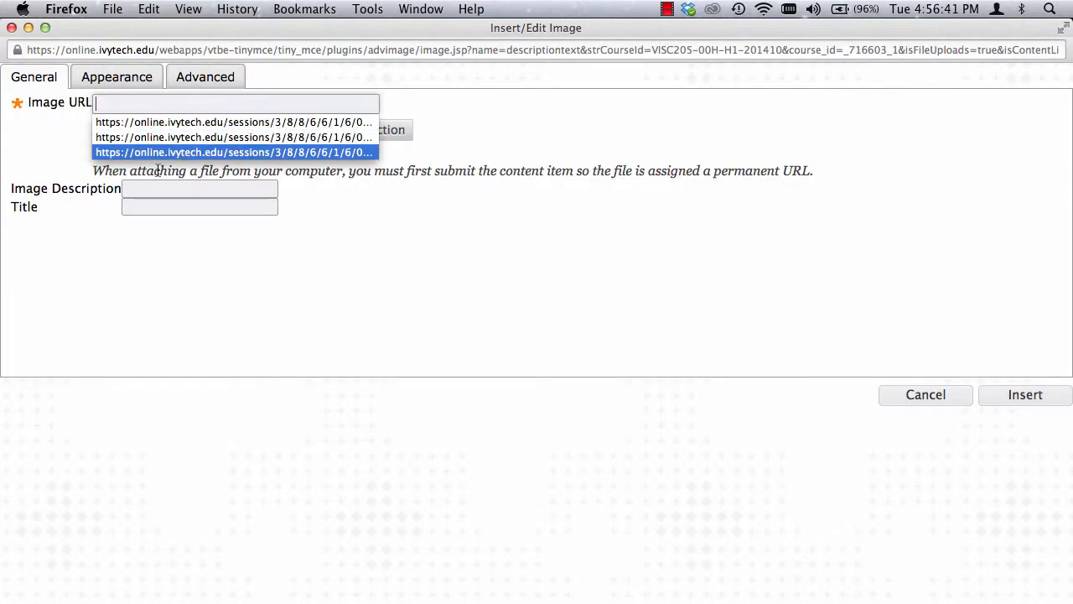
pyautogui.click(48, 147)
pyautogui.click(134, 133)
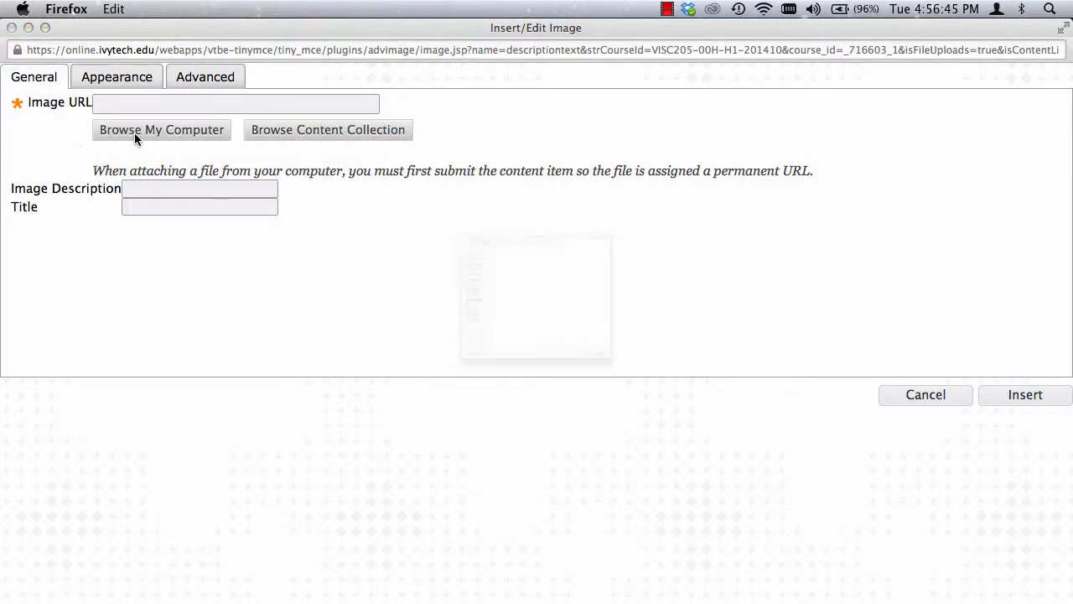
pyautogui.click(443, 137)
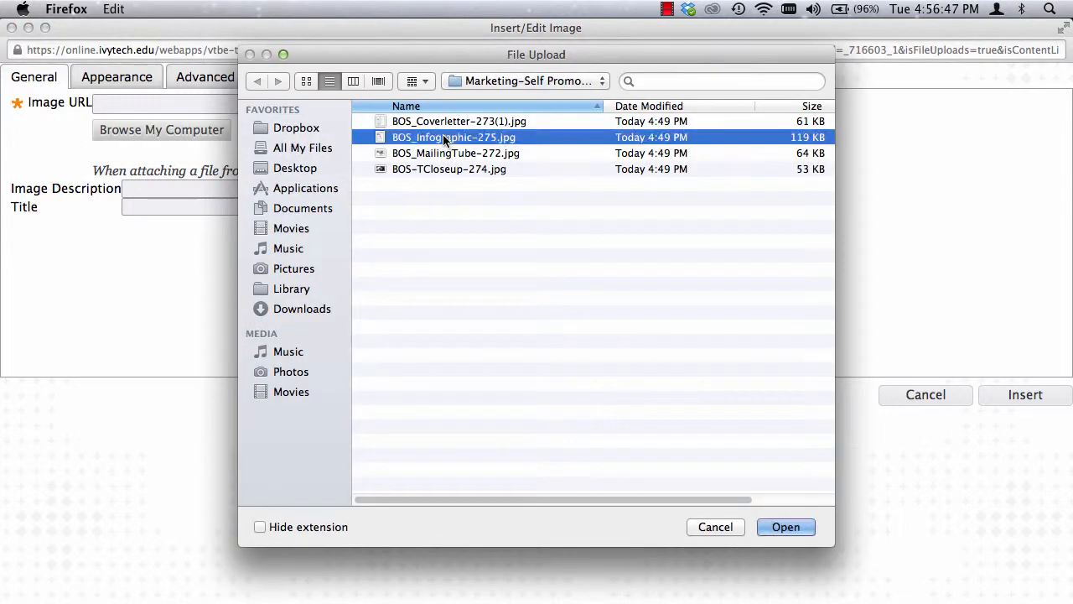
pyautogui.click(782, 530)
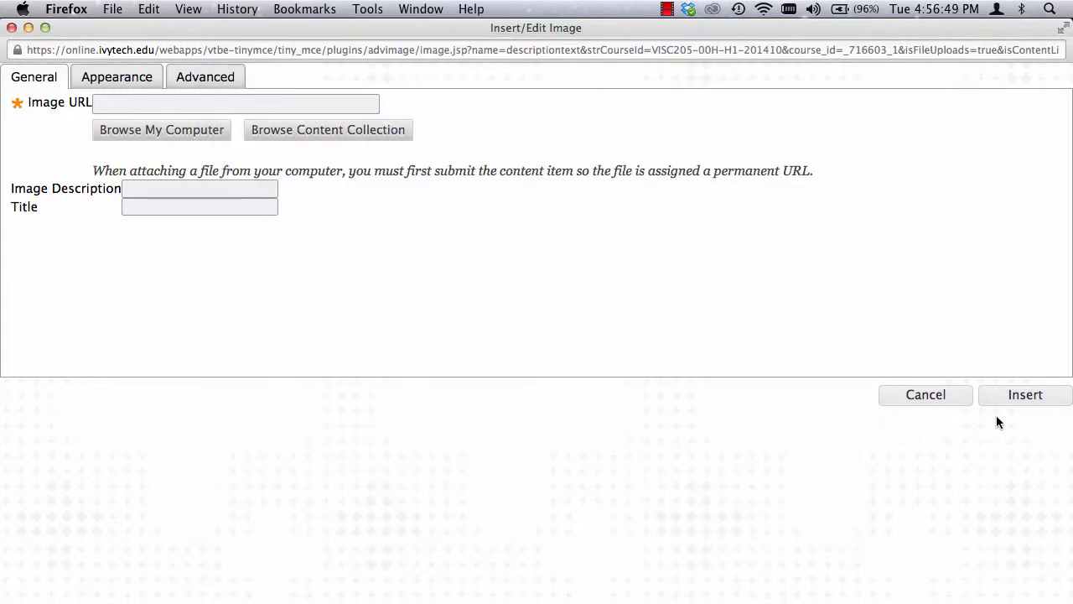
pyautogui.click(1020, 397)
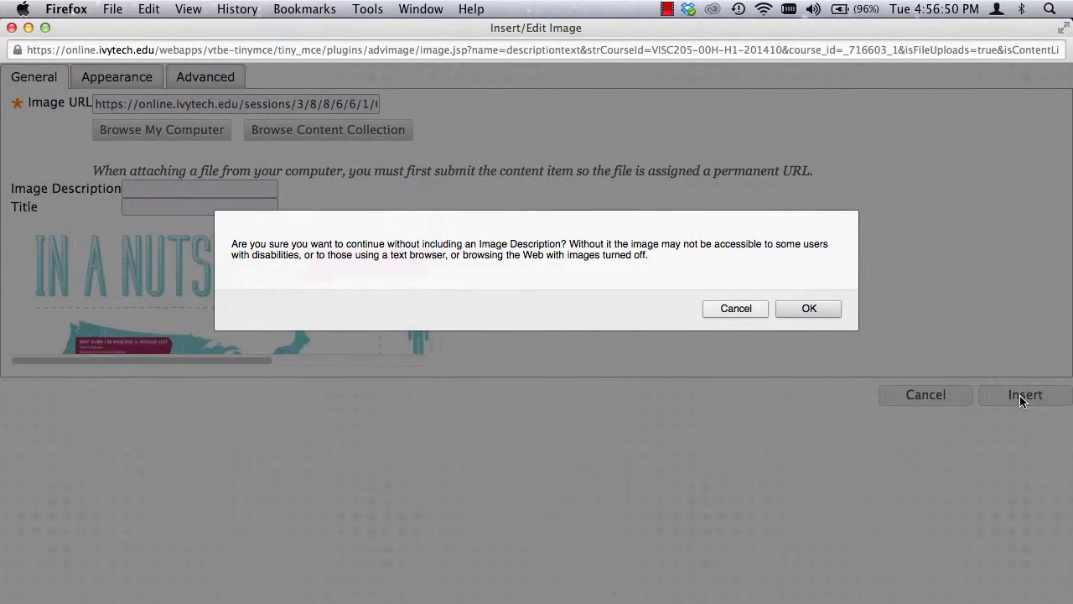
pyautogui.click(808, 305)
# Step: Scale the infographic image down proportionally to roughly the width of the T-shirt photo above it
pyautogui.scroll(-2, 798, 404)
pyautogui.scroll(-5, 798, 403)
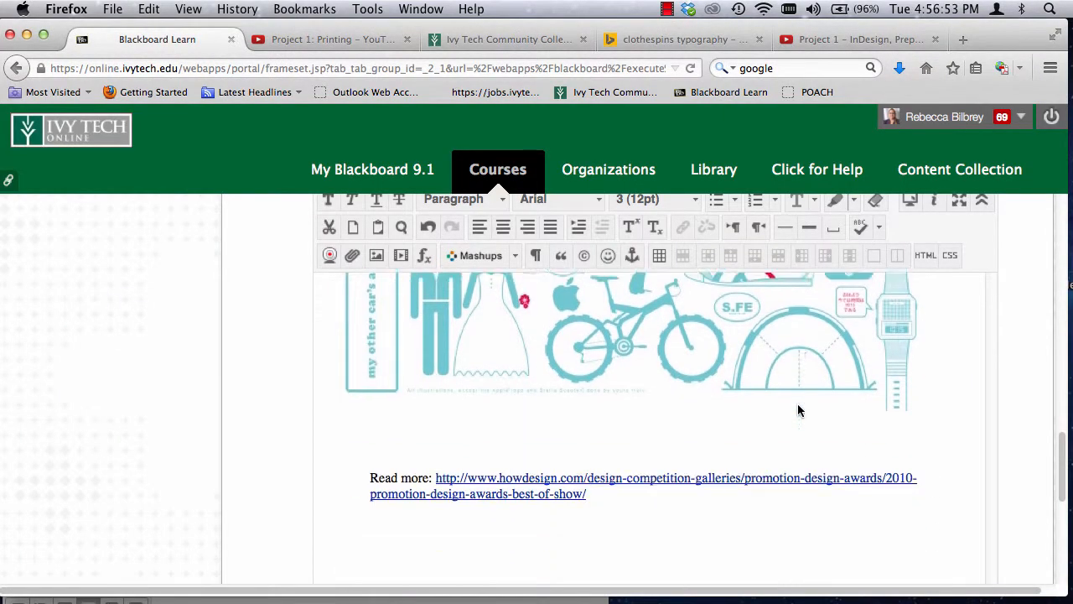
pyautogui.scroll(5, 797, 403)
pyautogui.scroll(-1, 798, 409)
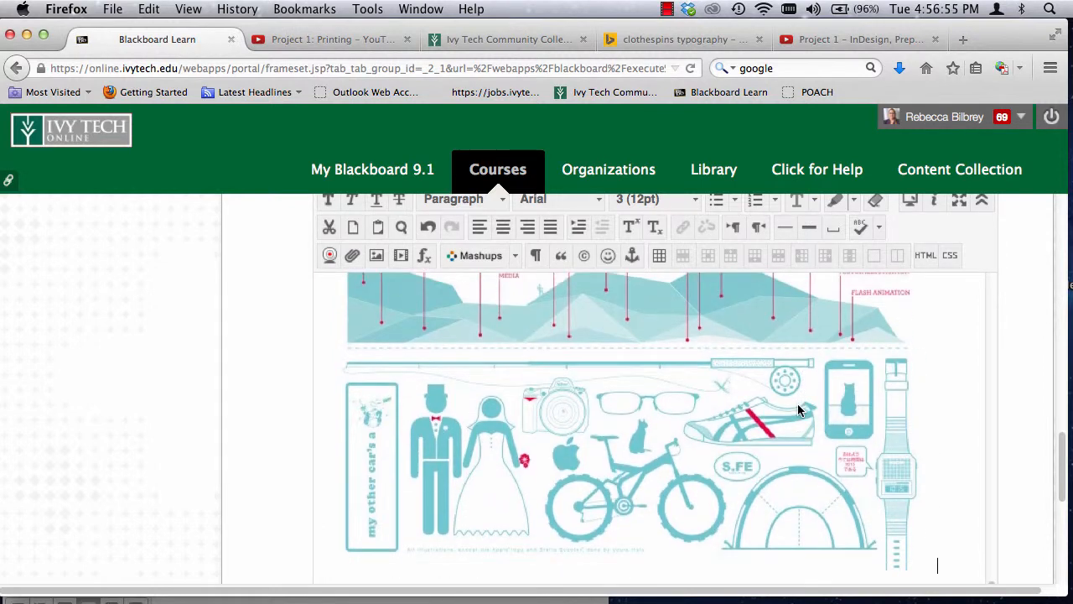
pyautogui.click(770, 411)
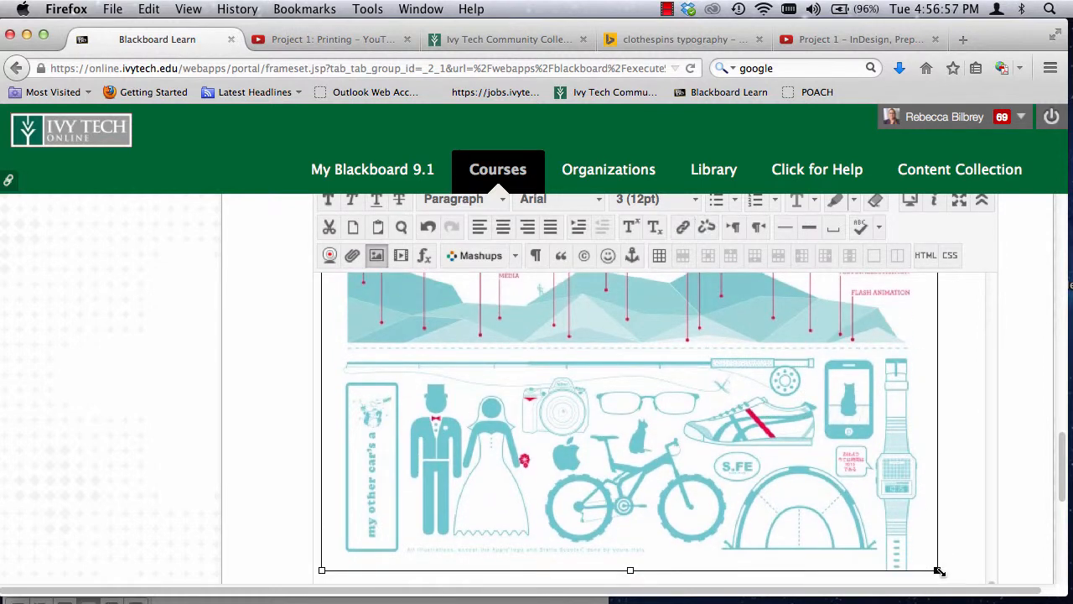
pyautogui.scroll(15, 937, 570)
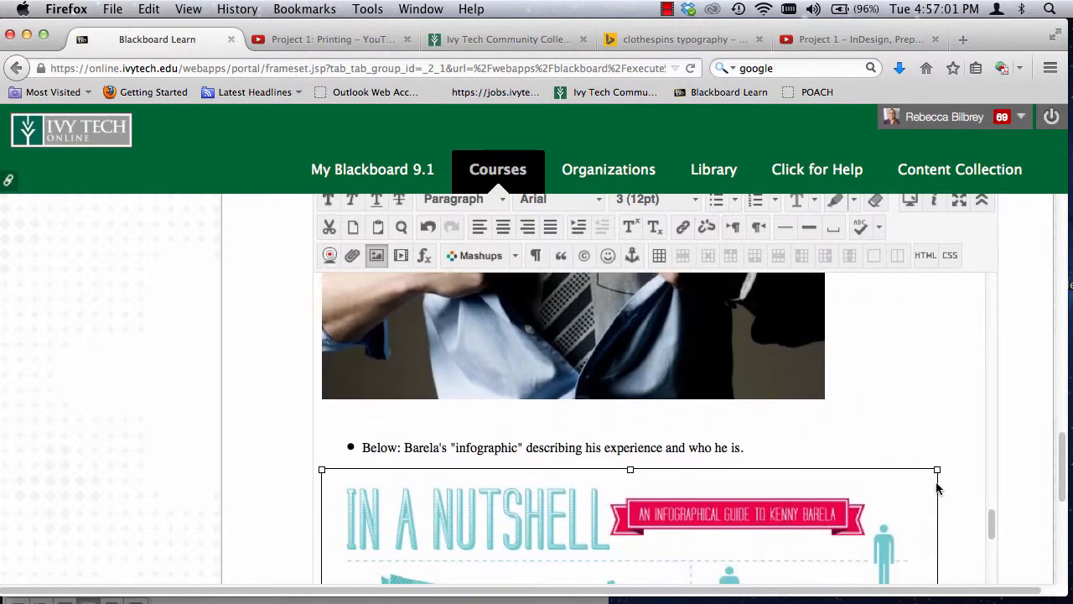
pyautogui.moveTo(936, 467); pyautogui.dragTo(766, 530)
# Step: Submit the discussion thread and open the newly posted example from the forum's thread list
pyautogui.scroll(-10, 934, 391)
pyautogui.scroll(-8, 1035, 384)
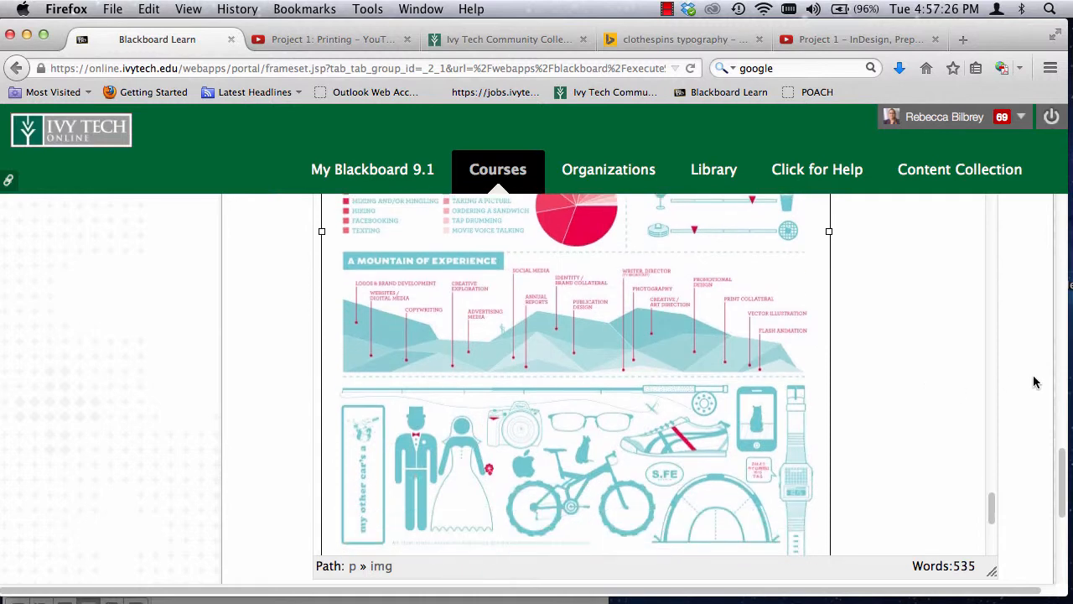
pyautogui.click(965, 522)
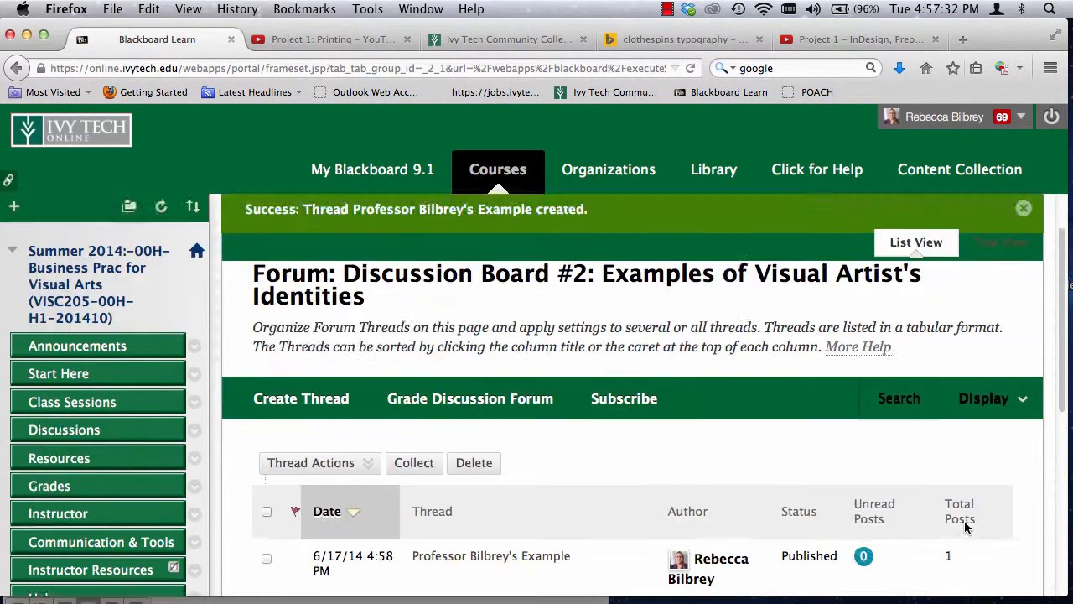
pyautogui.scroll(-5, 965, 526)
pyautogui.click(504, 356)
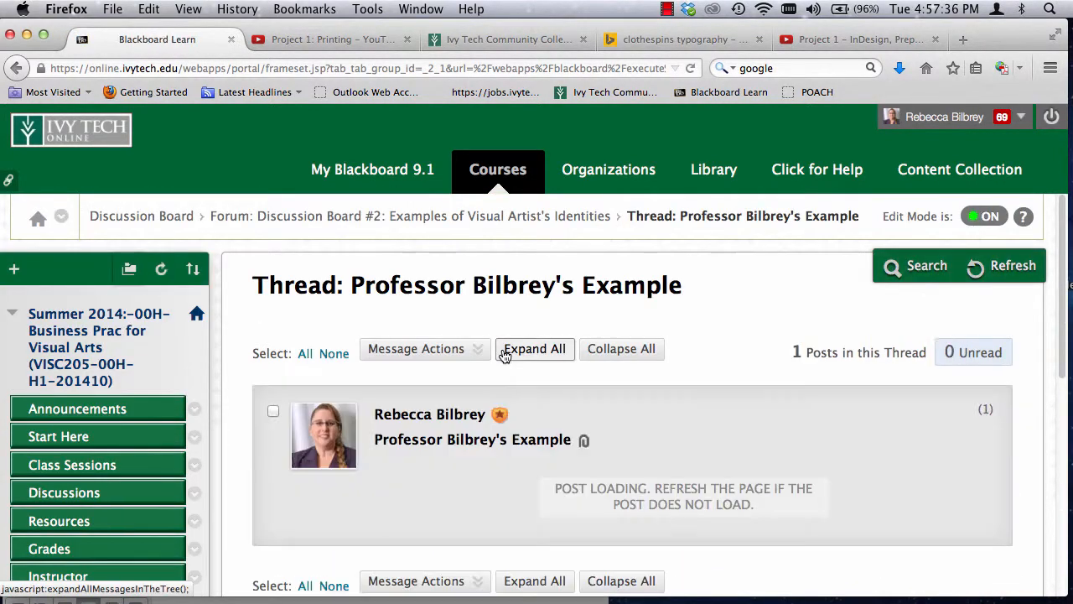
# Step: Review the published post from start to end, checking the text formatting and the placement of each embedded image
pyautogui.scroll(-3, 562, 506)
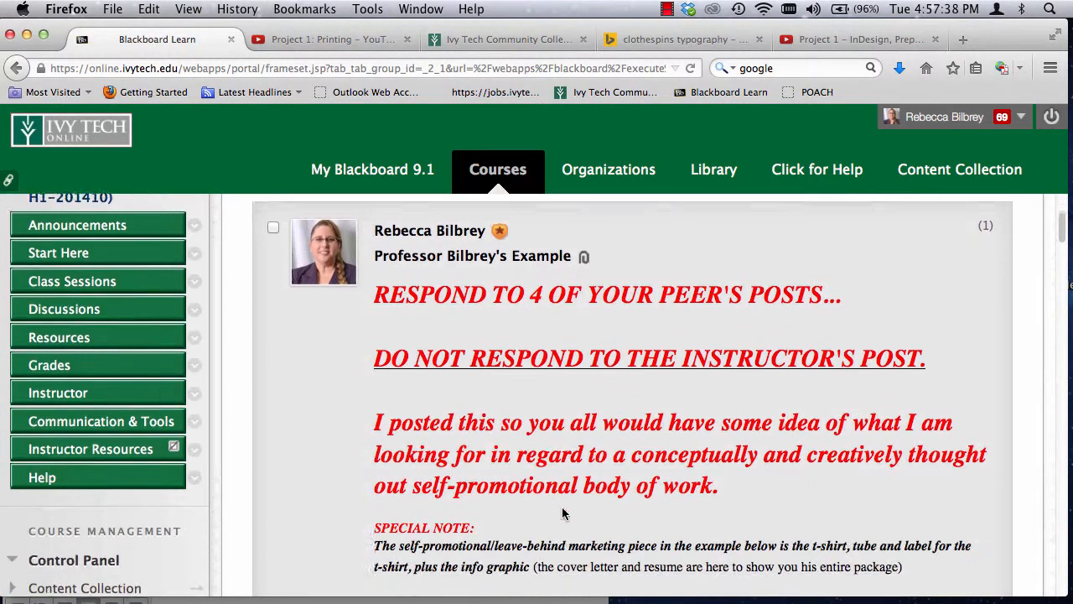
pyautogui.scroll(-8, 562, 513)
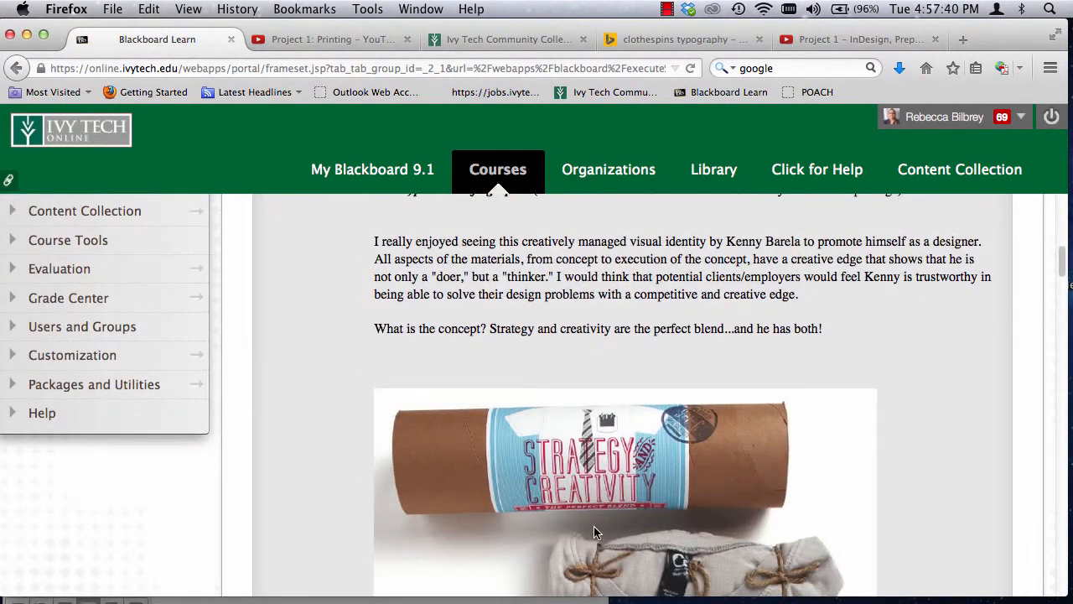
pyautogui.scroll(-10, 594, 531)
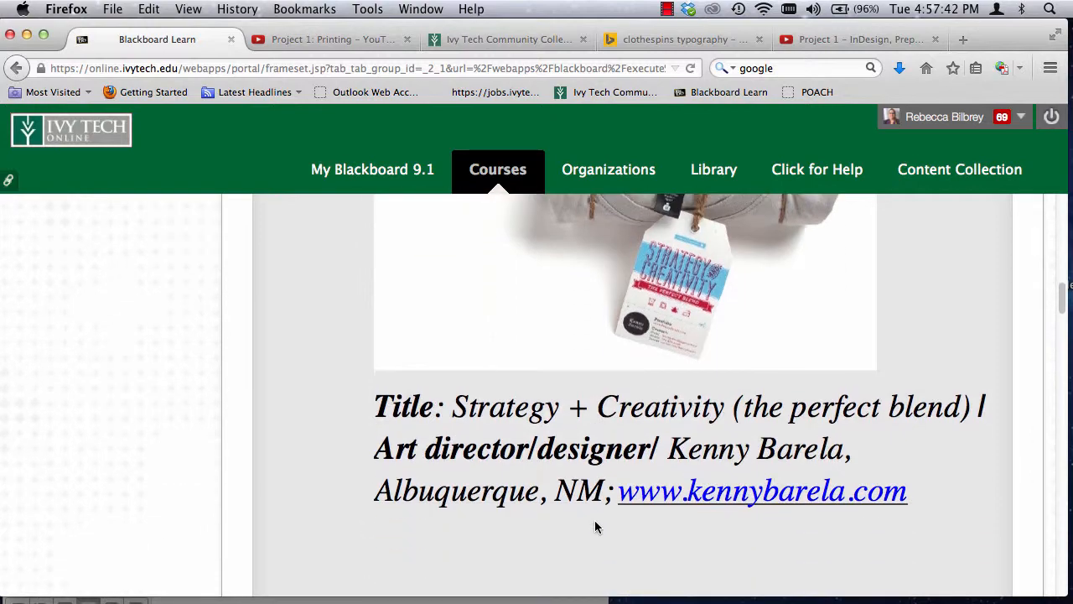
pyautogui.scroll(-6, 595, 526)
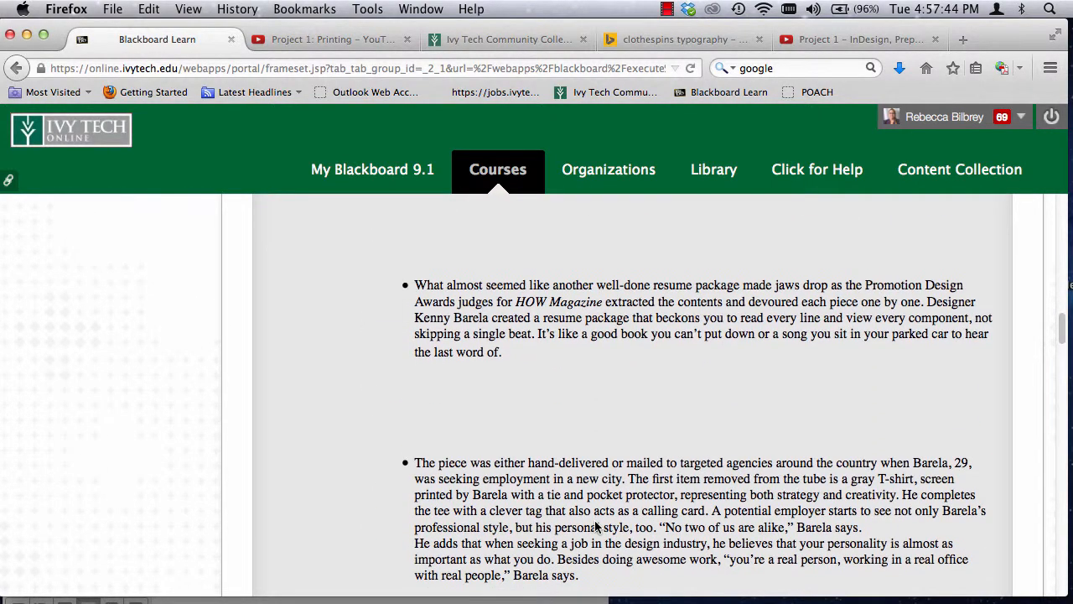
pyautogui.scroll(-10, 596, 470)
pyautogui.scroll(-5, 595, 466)
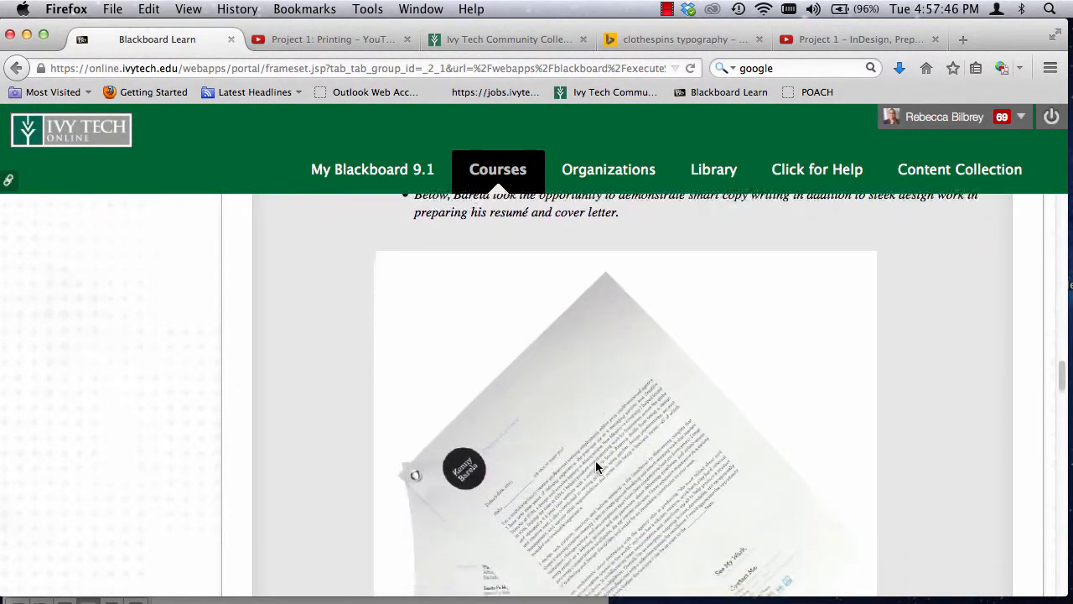
pyautogui.scroll(-14, 595, 466)
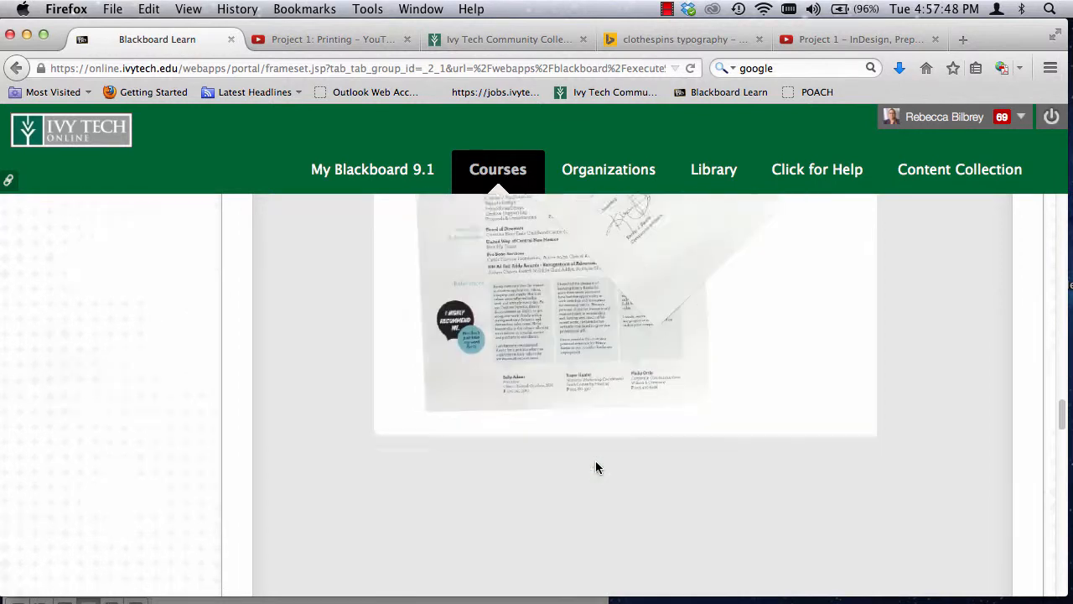
pyautogui.scroll(-11, 596, 466)
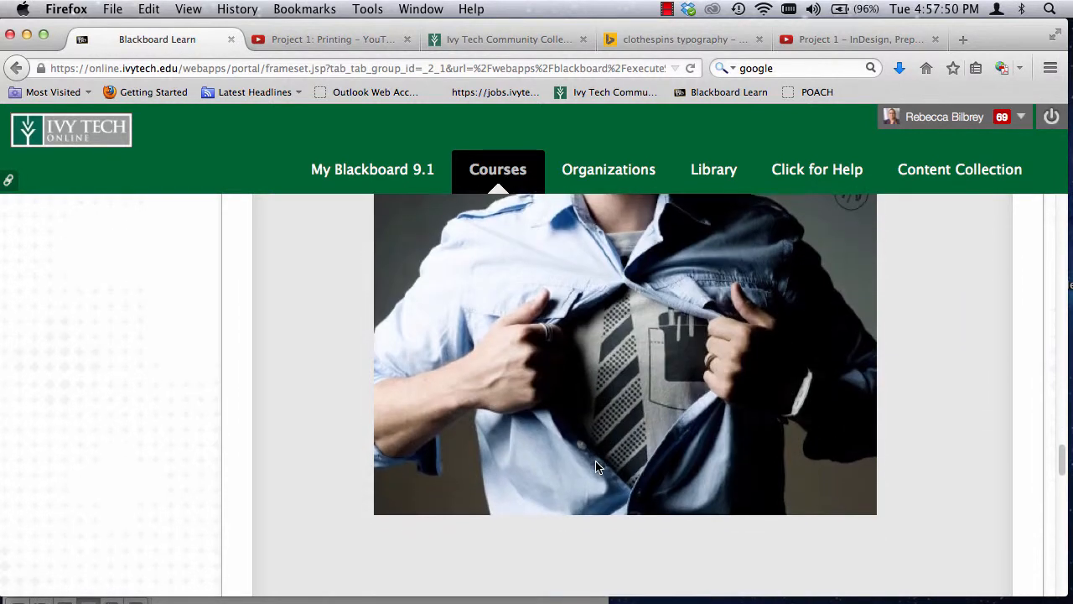
pyautogui.scroll(-15, 596, 466)
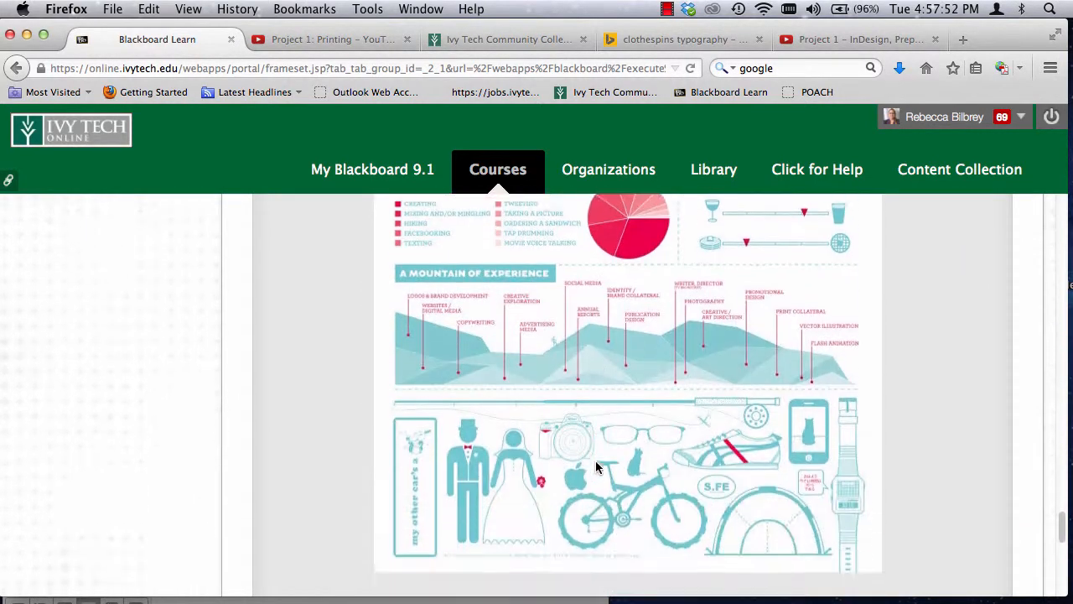
pyautogui.scroll(-1, 597, 467)
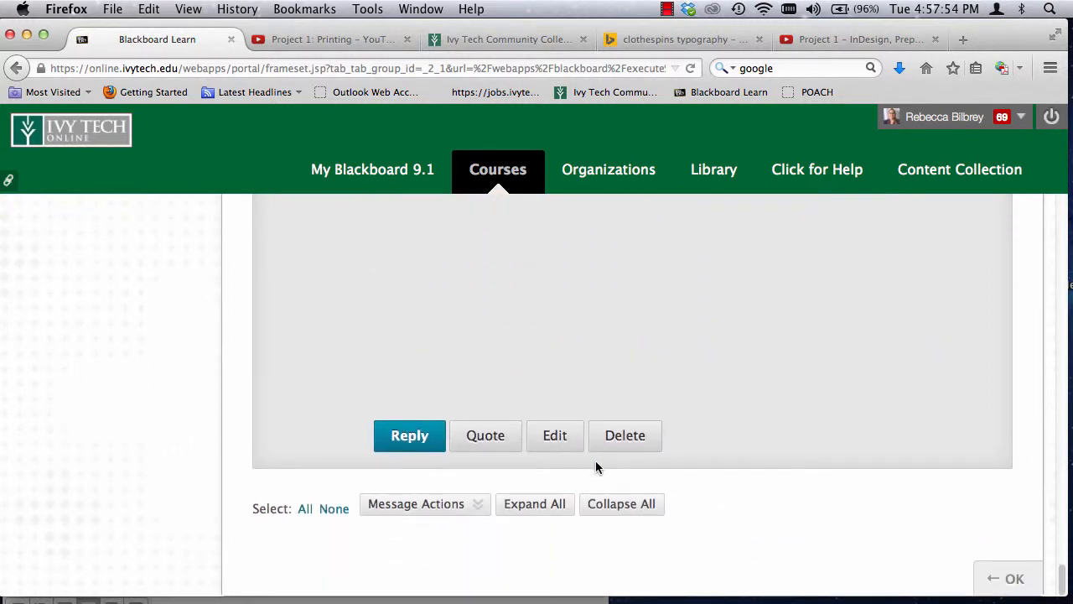
# Step: Return to the Discussion Board #2 forum and delete the example thread dated 6/17/14, confirming the deletion
pyautogui.click(1009, 578)
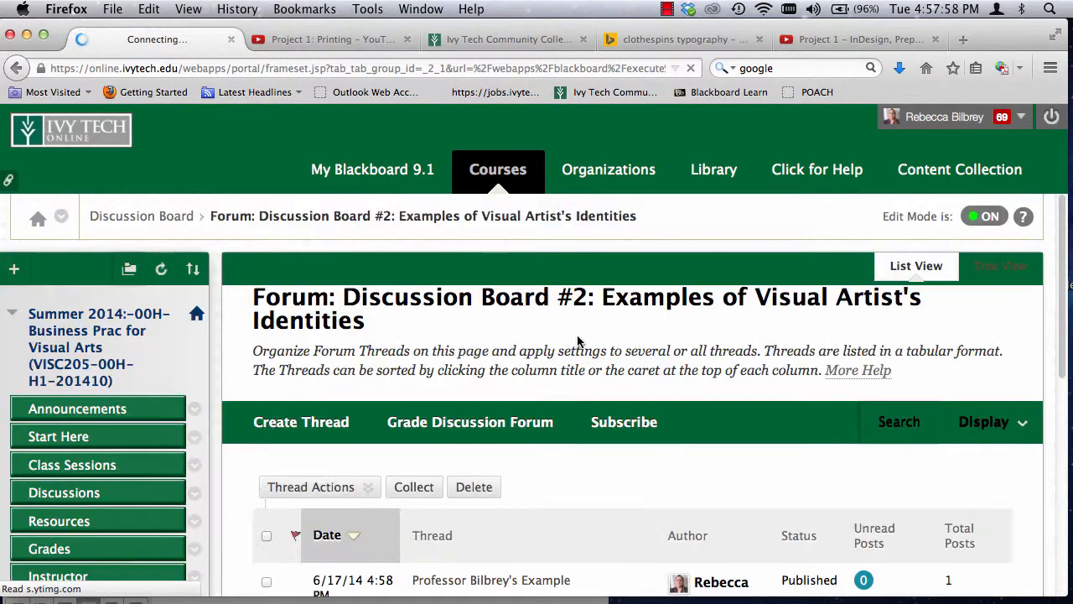
pyautogui.scroll(-5, 612, 423)
pyautogui.scroll(-1, 604, 430)
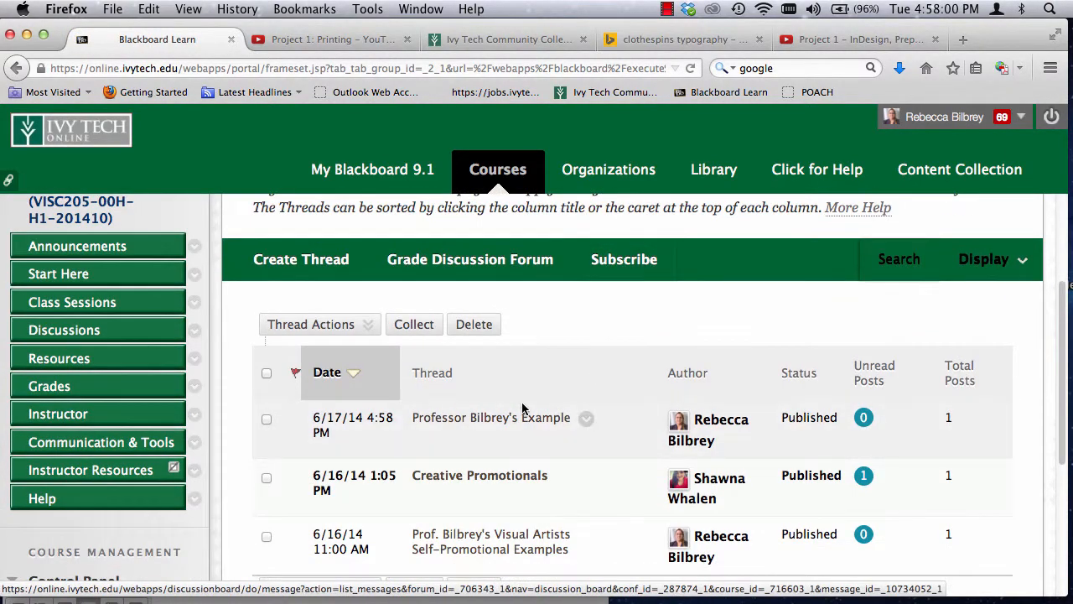
pyautogui.scroll(5, 522, 405)
pyautogui.scroll(-8, 521, 405)
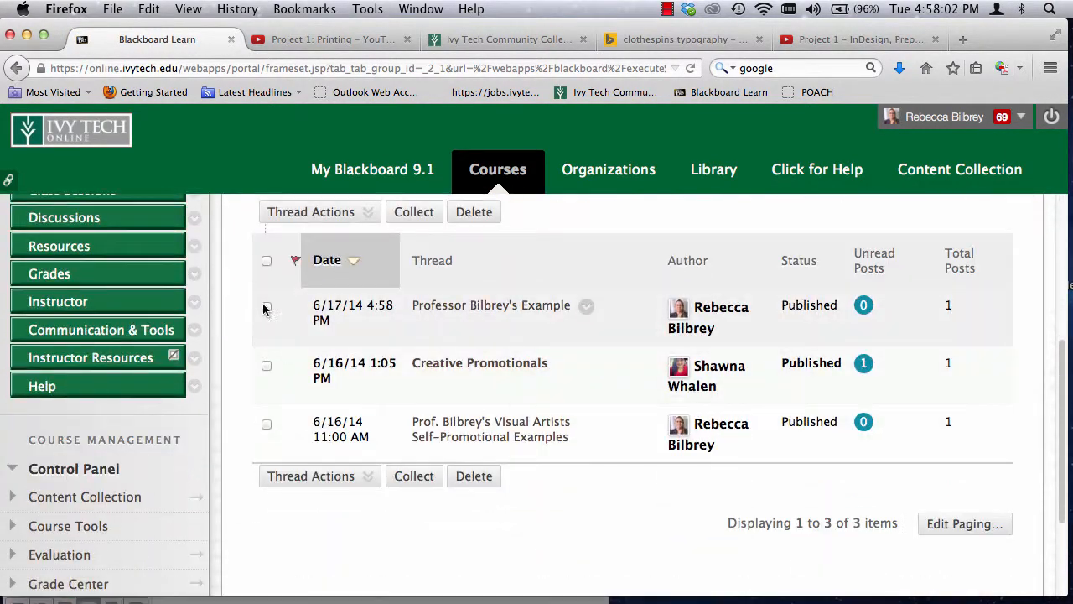
pyautogui.click(266, 307)
pyautogui.click(474, 211)
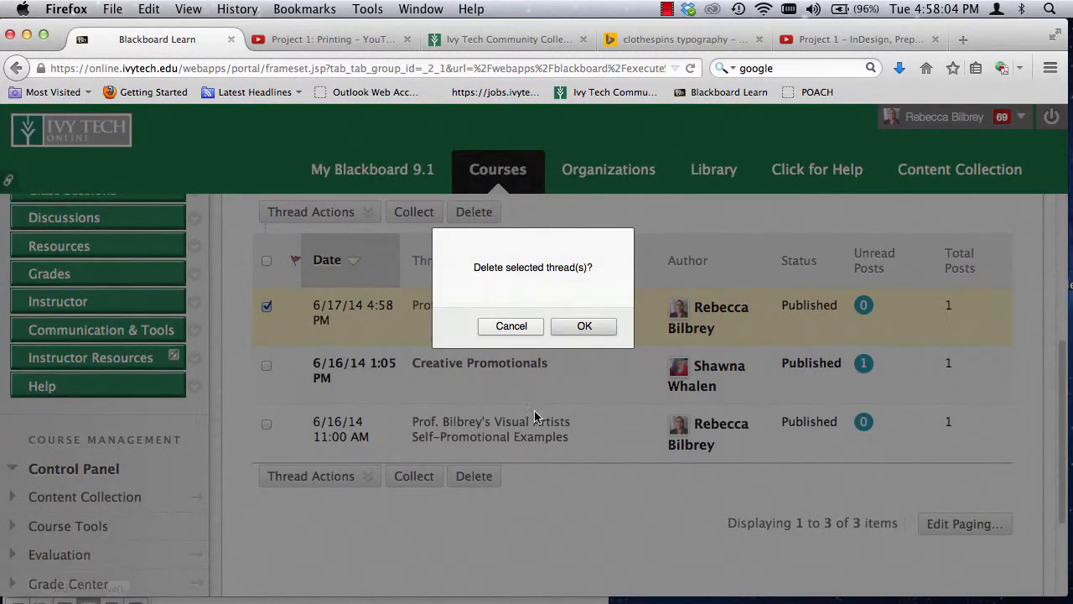
pyautogui.click(584, 326)
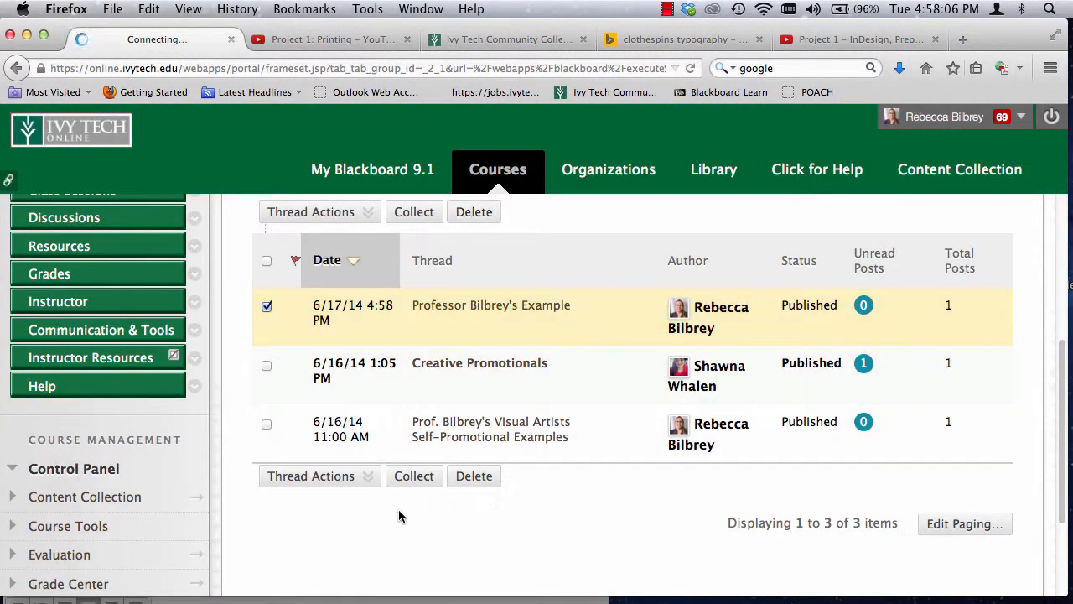